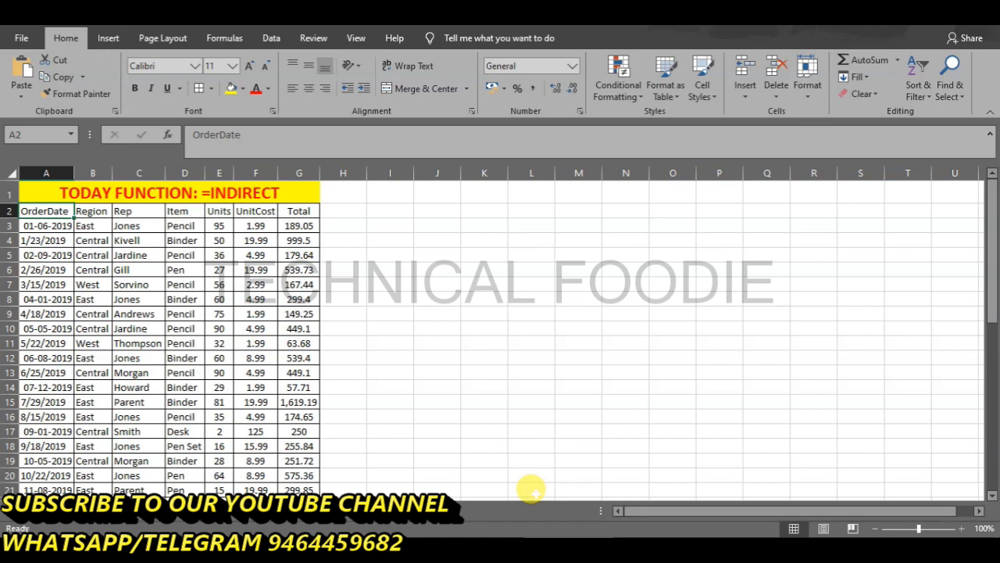
pyautogui.press('Right')
pyautogui.press('Right')
pyautogui.press('Right')
pyautogui.press('Right')
pyautogui.press('Right')
pyautogui.press('Right')
pyautogui.press('Right')
pyautogui.press('Right')
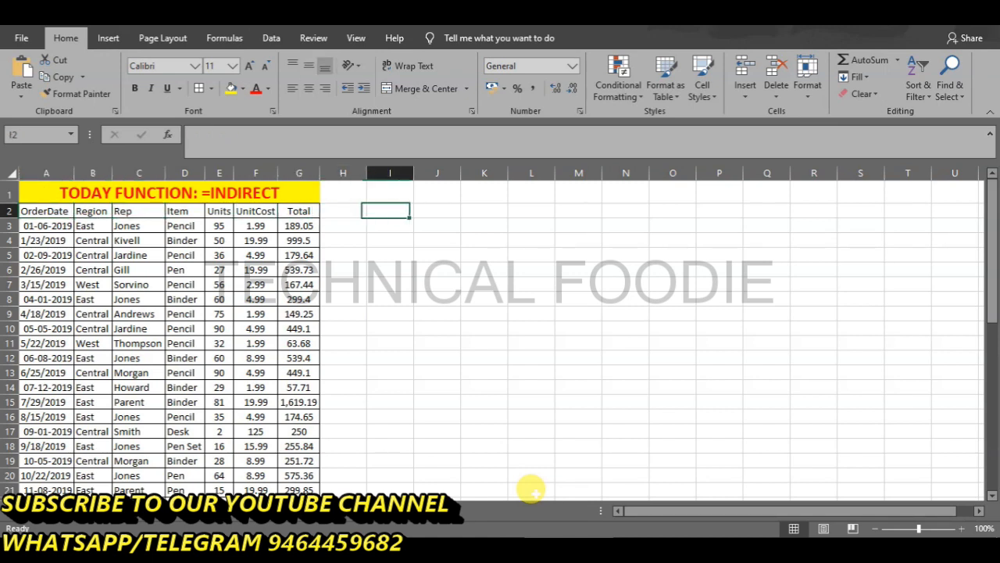
pyautogui.press('Down')
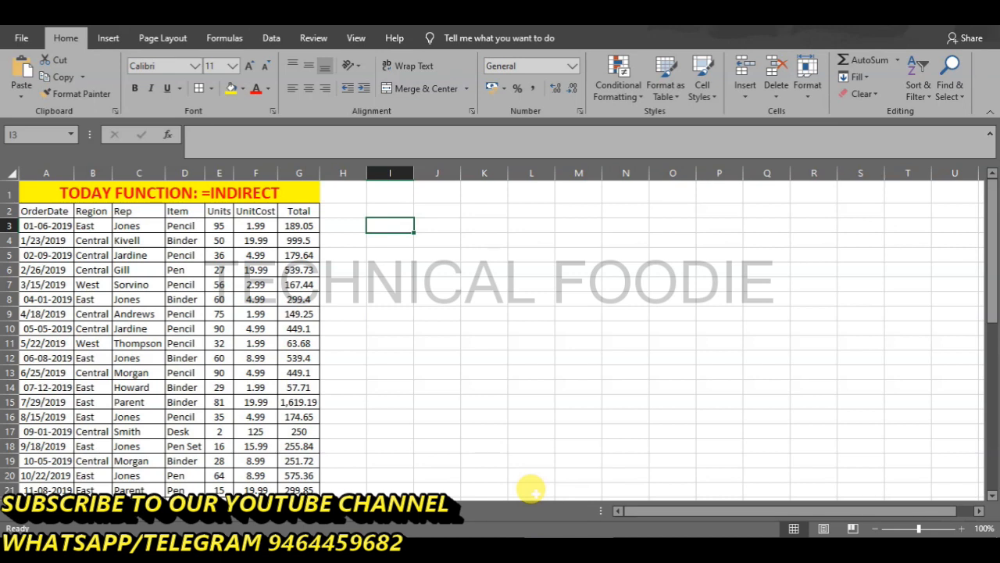
# Create a copy of the order data sheet in Book1, placed before Sheet1
pyautogui.rightClick(109, 506)
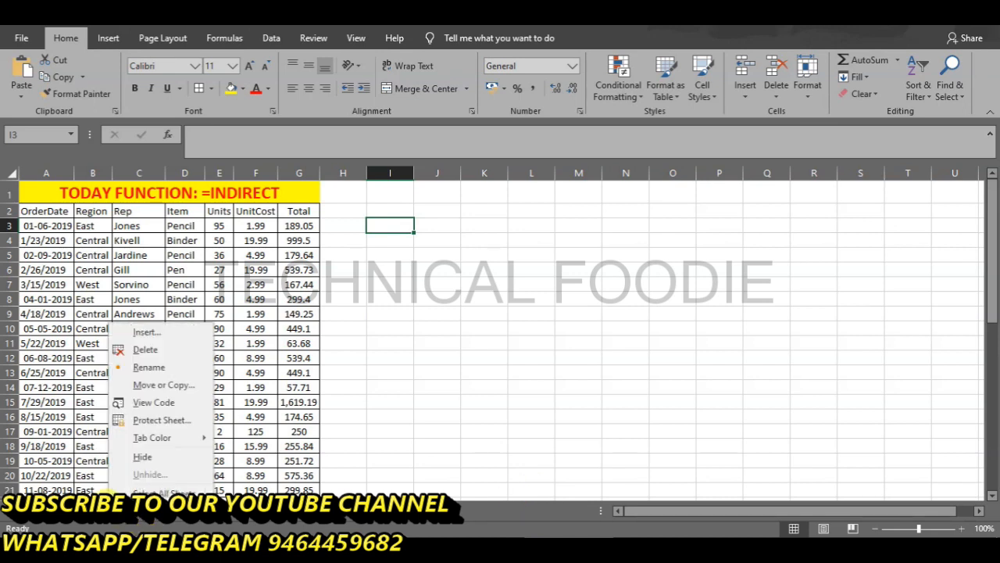
pyautogui.click(148, 385)
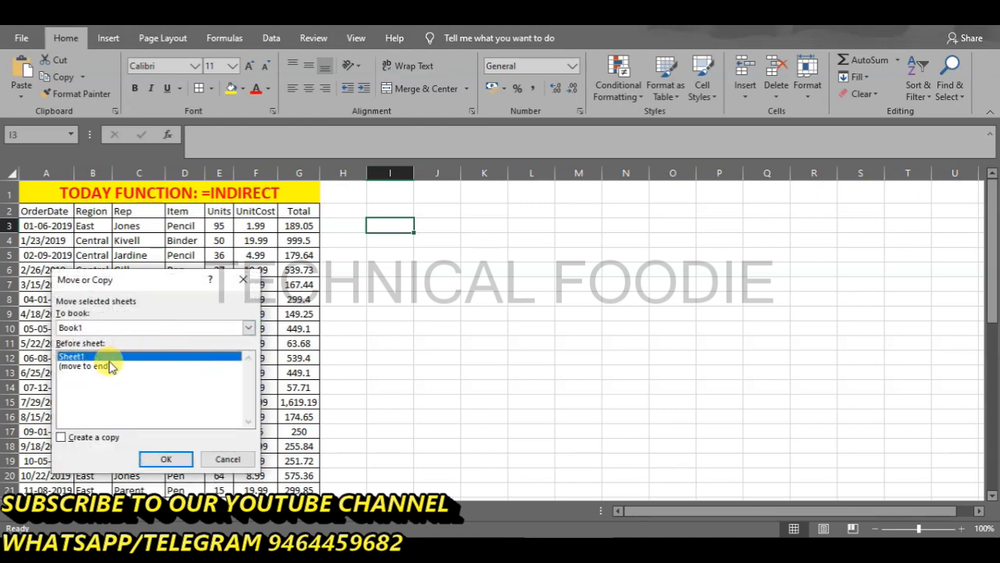
pyautogui.click(95, 437)
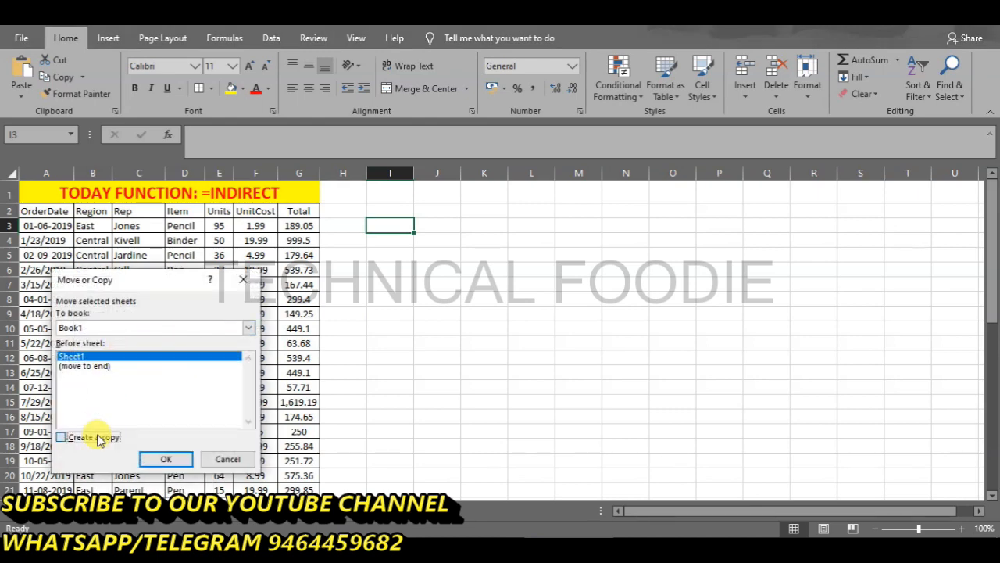
pyautogui.click(164, 459)
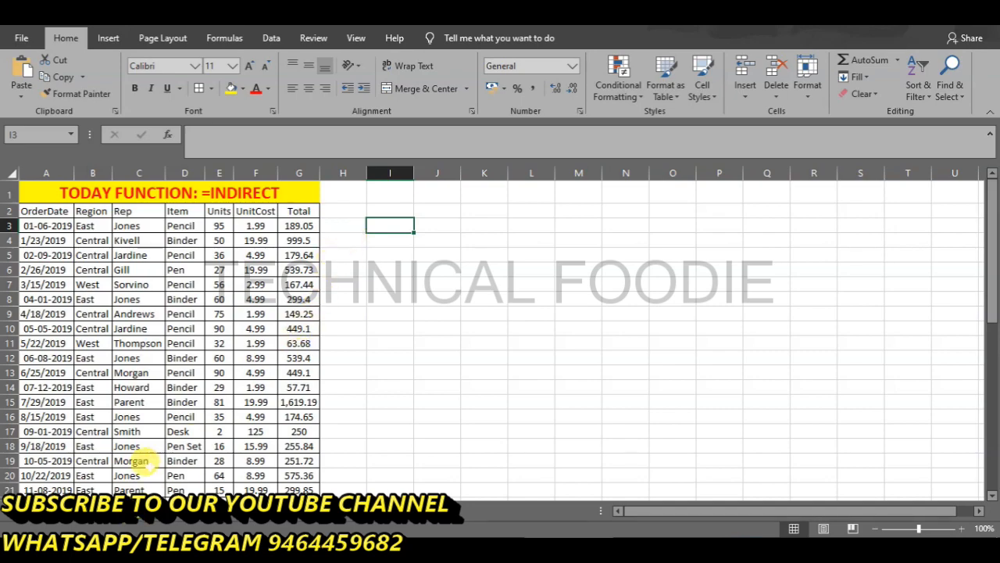
# Add AutoSum totals of the Units, UnitCost and Total columns in row 46, using the range E3:G46
pyautogui.scroll(-11, 147, 406)
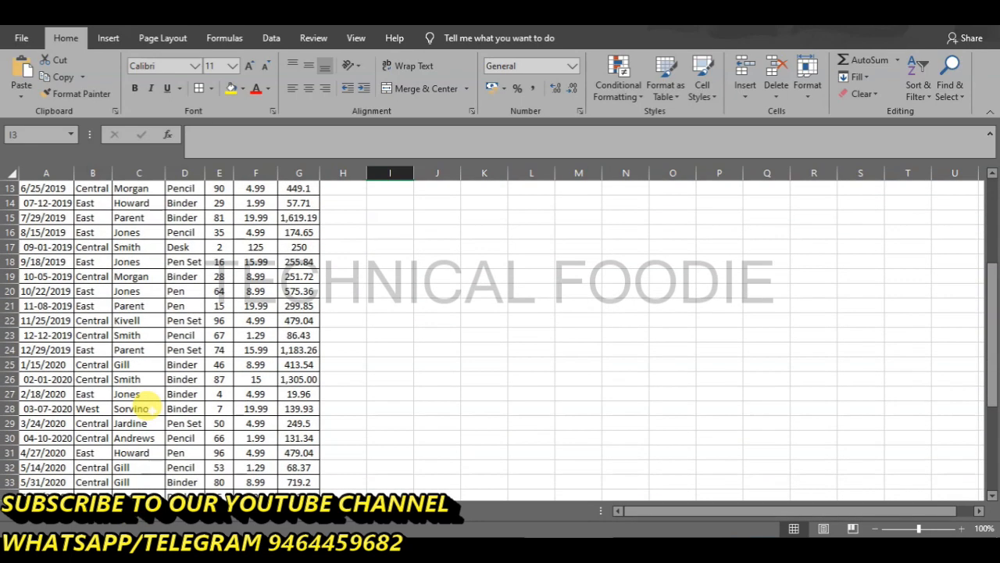
pyautogui.scroll(11, 147, 405)
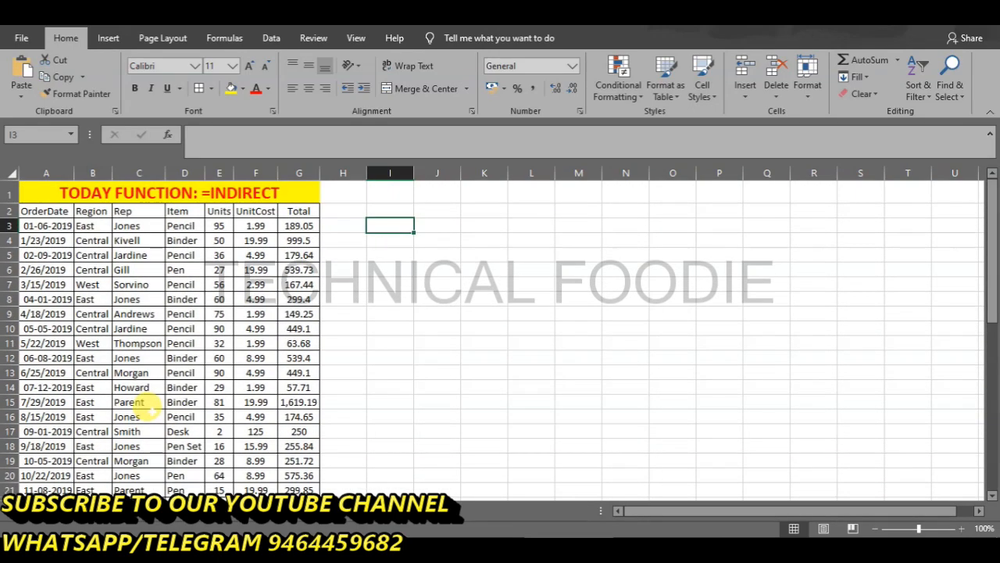
pyautogui.moveTo(217, 173); pyautogui.dragTo(297, 173)
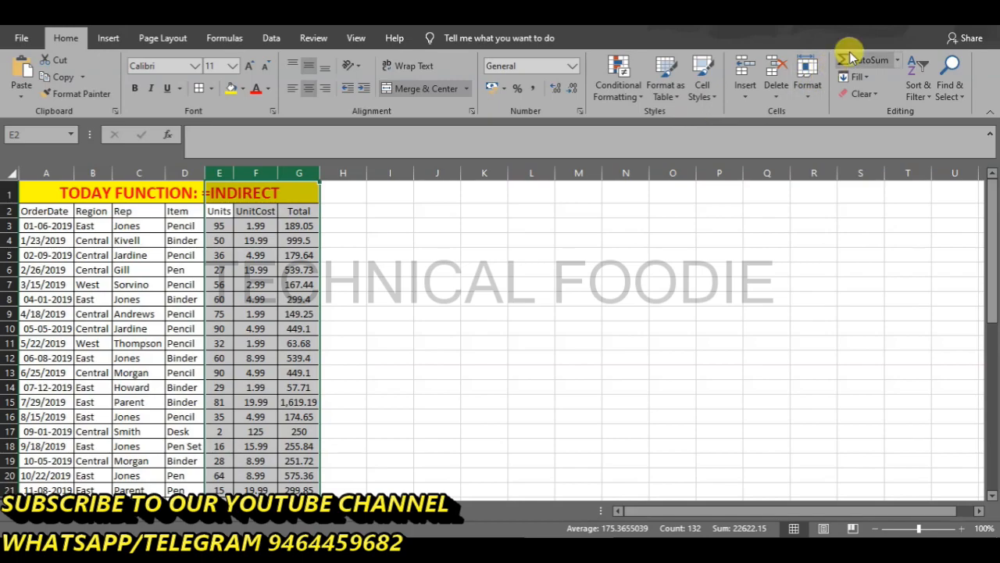
pyautogui.click(219, 214)
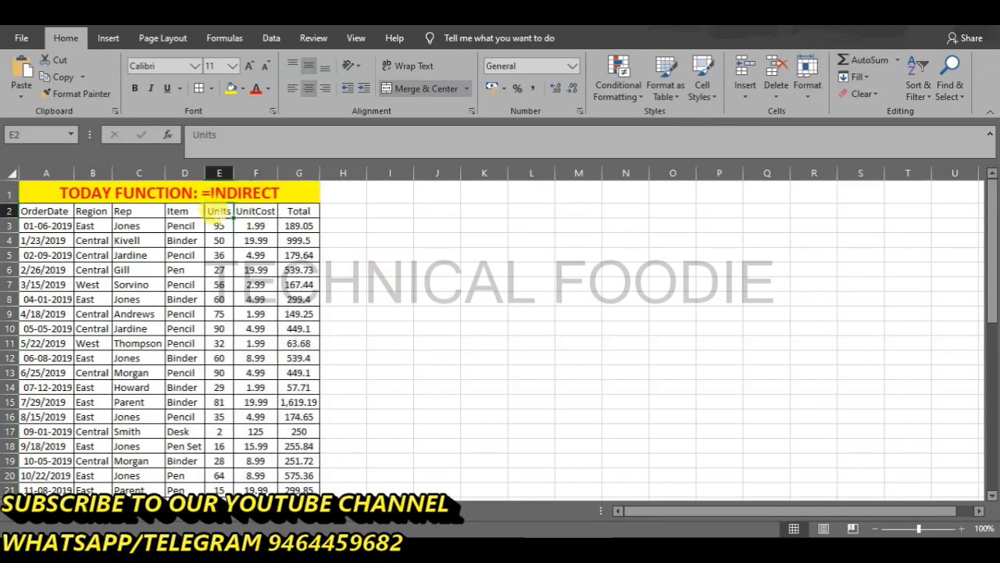
pyautogui.moveTo(217, 225); pyautogui.dragTo(301, 461)
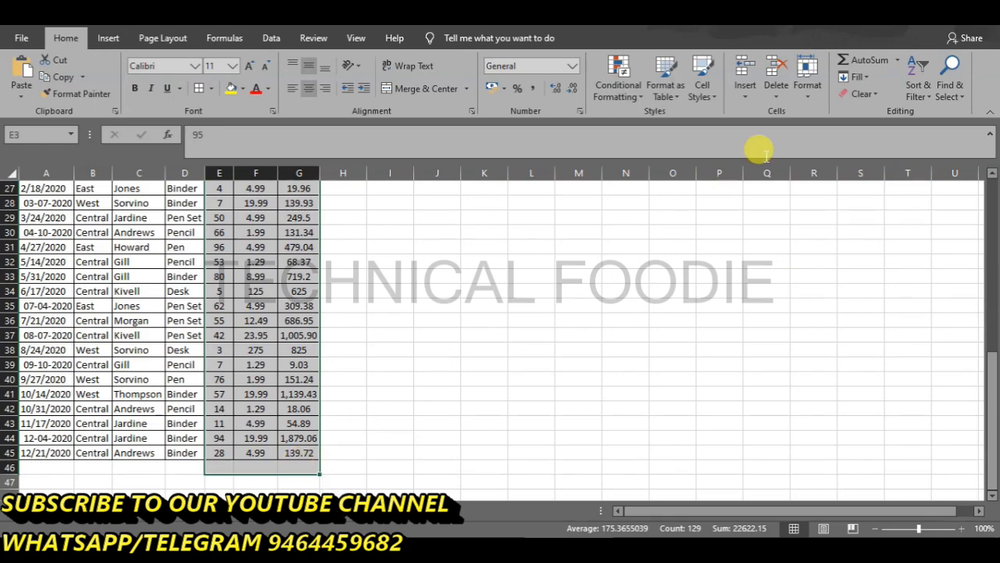
pyautogui.click(843, 61)
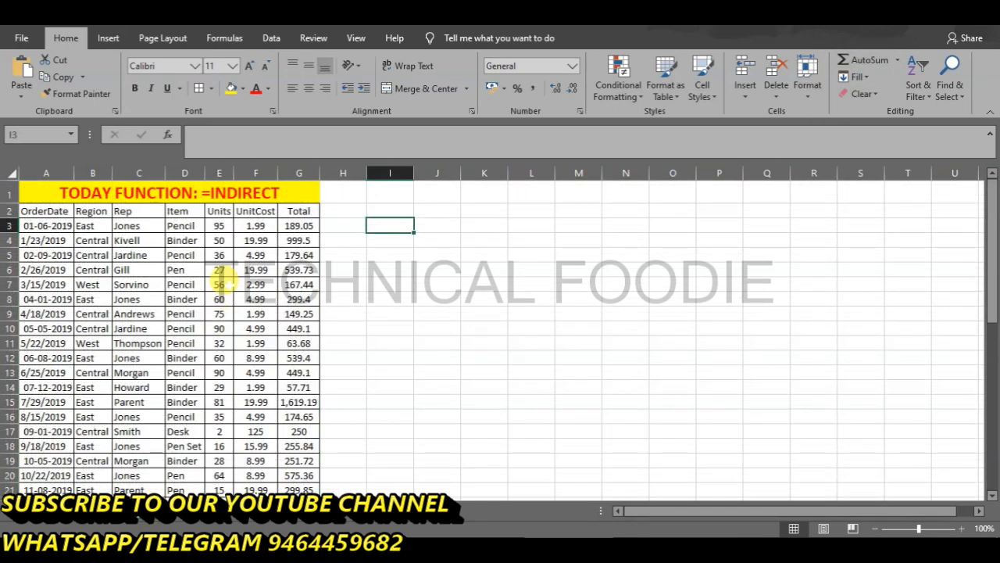
# On the other order sheet, set Units to 74 in E4, 56 in E10 and 87 in E17
pyautogui.click(219, 240)
pyautogui.write('74')
pyautogui.press('Return')
pyautogui.press('Return')
pyautogui.press('Return')
pyautogui.press('Return')
pyautogui.press('Return')
pyautogui.press('Return')
pyautogui.write('56')
pyautogui.press('Return')
pyautogui.press('Return')
pyautogui.press('Return')
pyautogui.press('Return')
pyautogui.press('Return')
pyautogui.press('Return')
pyautogui.press('Return')
pyautogui.write('87')
pyautogui.press('Return')
# Set Units to 45 in E25, 20 in E32 and 30 in E37
pyautogui.press('Return')
pyautogui.press('Return')
pyautogui.press('Return')
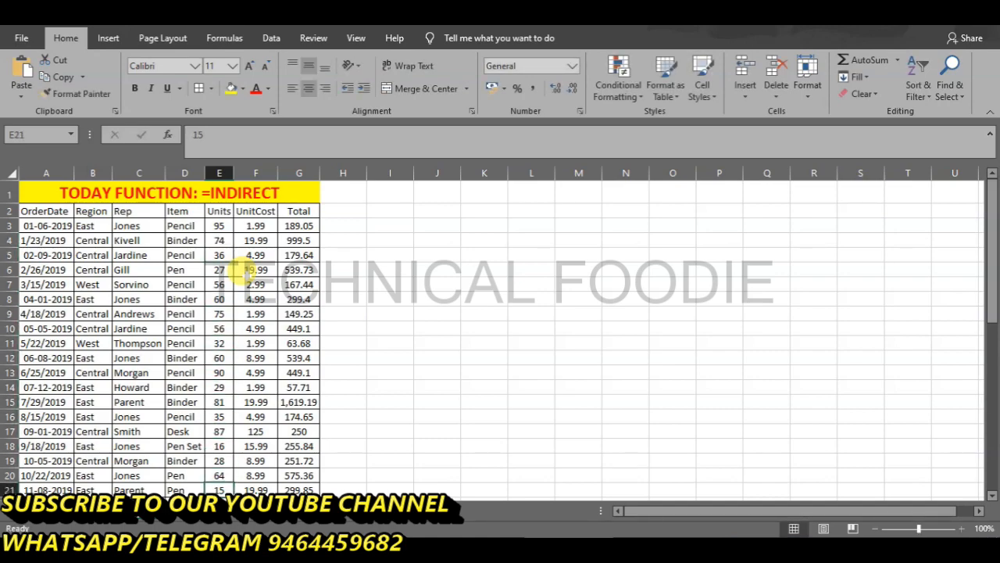
pyautogui.press('Return')
pyautogui.press('Return')
pyautogui.press('Return')
pyautogui.press('Return')
pyautogui.press('Return')
pyautogui.press('Return')
pyautogui.press('Return')
pyautogui.press('Return')
pyautogui.press('Return')
pyautogui.press('Return')
pyautogui.press('Return')
pyautogui.write('20')
pyautogui.press('Return')
pyautogui.press('Return')
pyautogui.press('Return')
pyautogui.press('Return')
pyautogui.press('Return')
pyautogui.press('Return')
# Set UnitCost to 140 in F34, 450 in F25 and 20 in F17
pyautogui.press('Right')
pyautogui.press('Up')
pyautogui.press('Up')
pyautogui.press('Up')
pyautogui.press('Up')
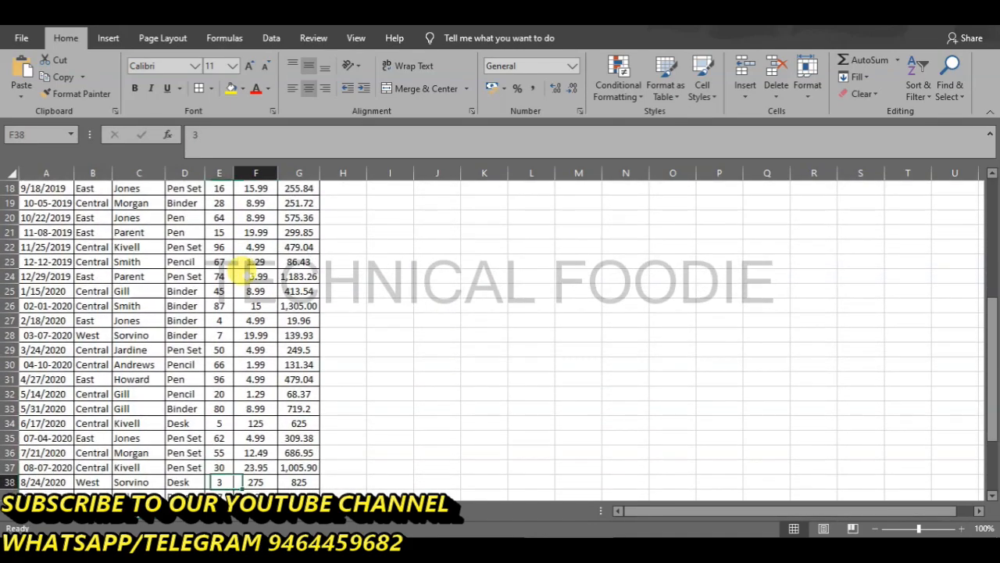
pyautogui.write('1400')
pyautogui.press('BackSpace')
pyautogui.press('Return')
pyautogui.press('Up')
pyautogui.press('Up')
pyautogui.press('Up')
pyautogui.press('Up')
pyautogui.press('Up')
pyautogui.press('Up')
pyautogui.press('Up')
pyautogui.press('Up')
pyautogui.press('Up')
pyautogui.press('Up')
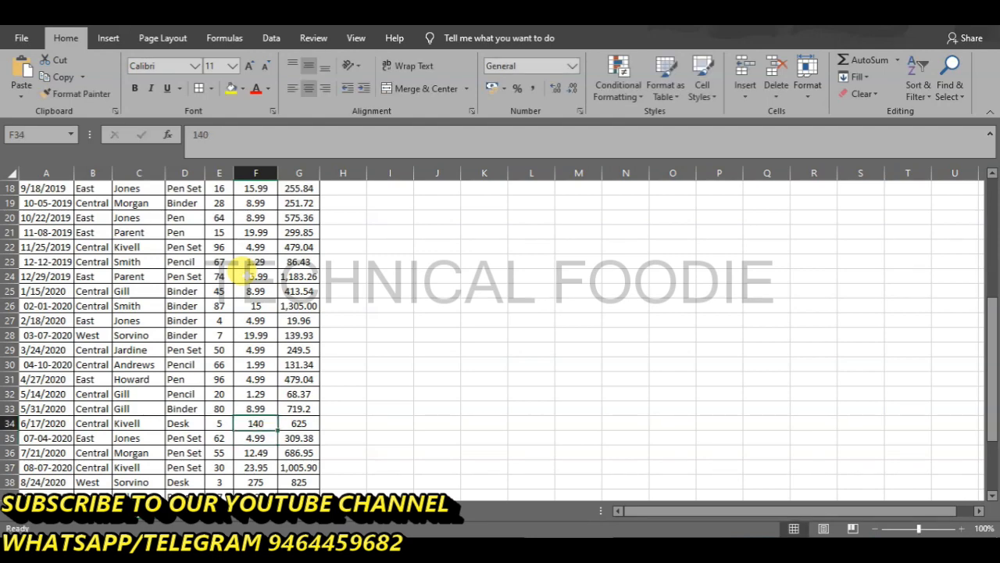
pyautogui.write('450')
pyautogui.press('Return')
pyautogui.press('Up')
pyautogui.press('Up')
pyautogui.press('Up')
pyautogui.press('Up')
pyautogui.press('Up')
pyautogui.press('Up')
pyautogui.press('Up')
pyautogui.press('Up')
pyautogui.press('Up')
pyautogui.write('20')
pyautogui.press('Return')
# Set Total to 400 in G23, 78 in G32 and 465 in G40
pyautogui.press('Down')
pyautogui.press('Right')
pyautogui.press('Right')
pyautogui.press('Down')
pyautogui.press('Down')
pyautogui.press('Down')
pyautogui.press('Down')
pyautogui.press('Left')
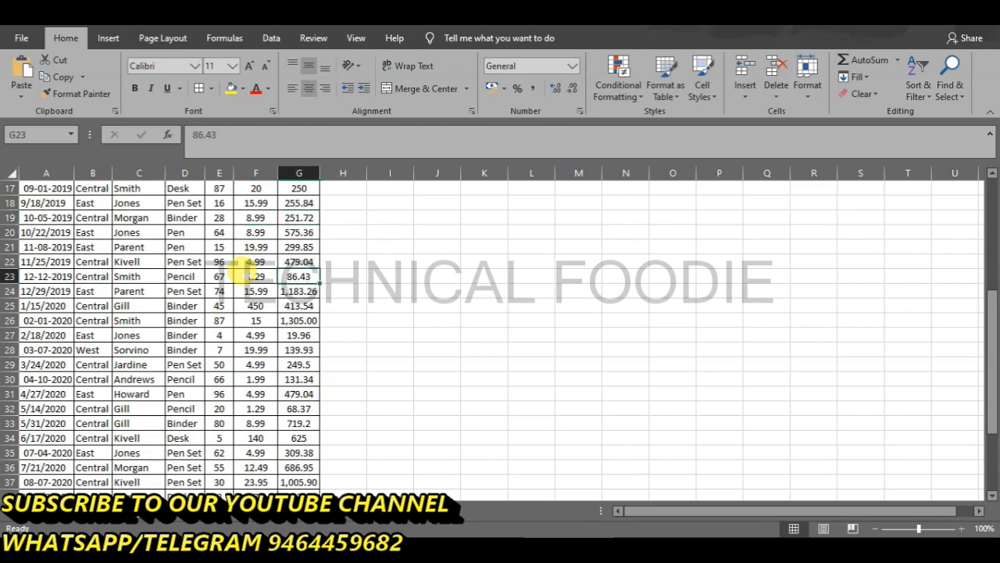
pyautogui.write('400')
pyautogui.press('Return')
pyautogui.press('Down')
pyautogui.press('Down')
pyautogui.press('Down')
pyautogui.press('Down')
pyautogui.press('Down')
pyautogui.press('Down')
pyautogui.press('Down')
pyautogui.press('Down')
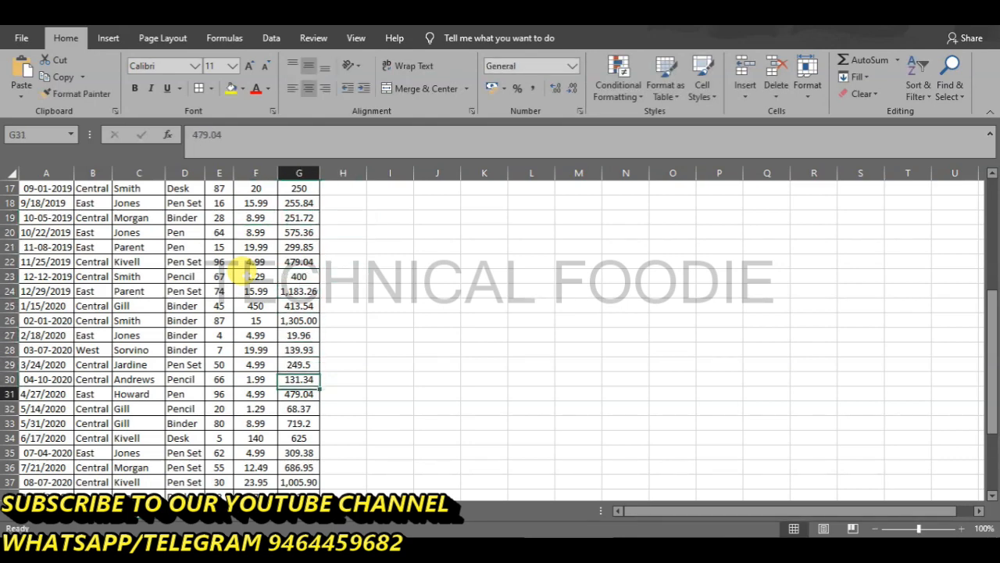
pyautogui.write('78')
pyautogui.press('Return')
pyautogui.press('Down')
pyautogui.press('Down')
pyautogui.press('Down')
pyautogui.press('Down')
pyautogui.press('Down')
pyautogui.press('Down')
pyautogui.press('Down')
pyautogui.write('4')
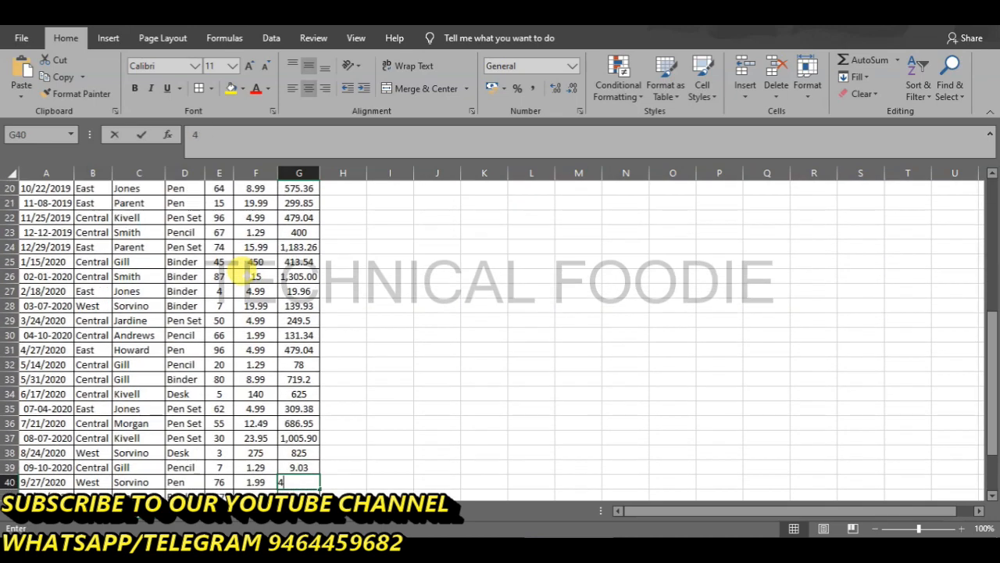
pyautogui.write('.6')
pyautogui.press('Return')
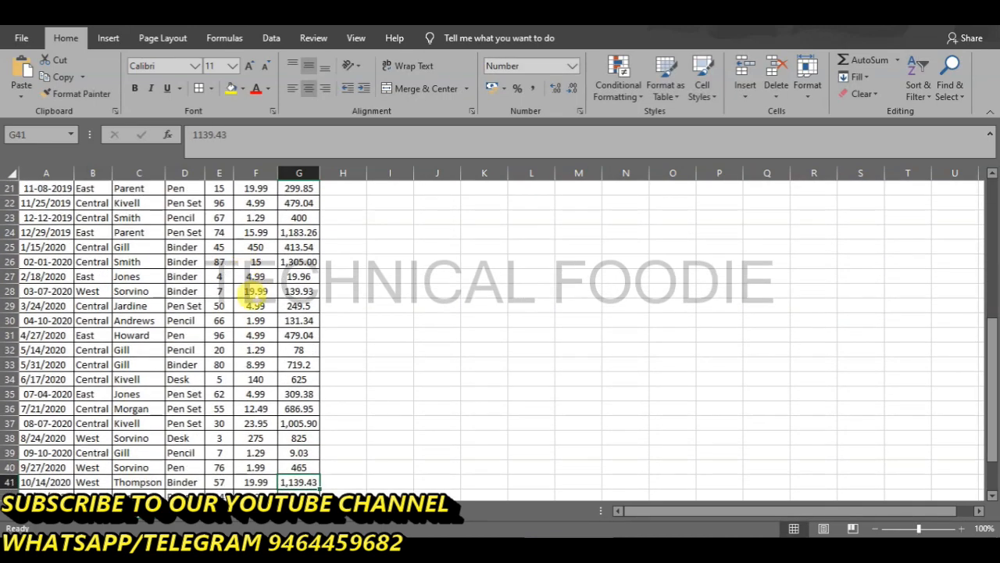
# Sum the edited sheet's Units, UnitCost and Total columns into row 46 with AutoSum over E3:G46
pyautogui.scroll(4, 238, 289)
pyautogui.scroll(3, 238, 289)
pyautogui.moveTo(218, 225); pyautogui.dragTo(289, 486)
pyautogui.moveTo(291, 489); pyautogui.dragTo(296, 482)
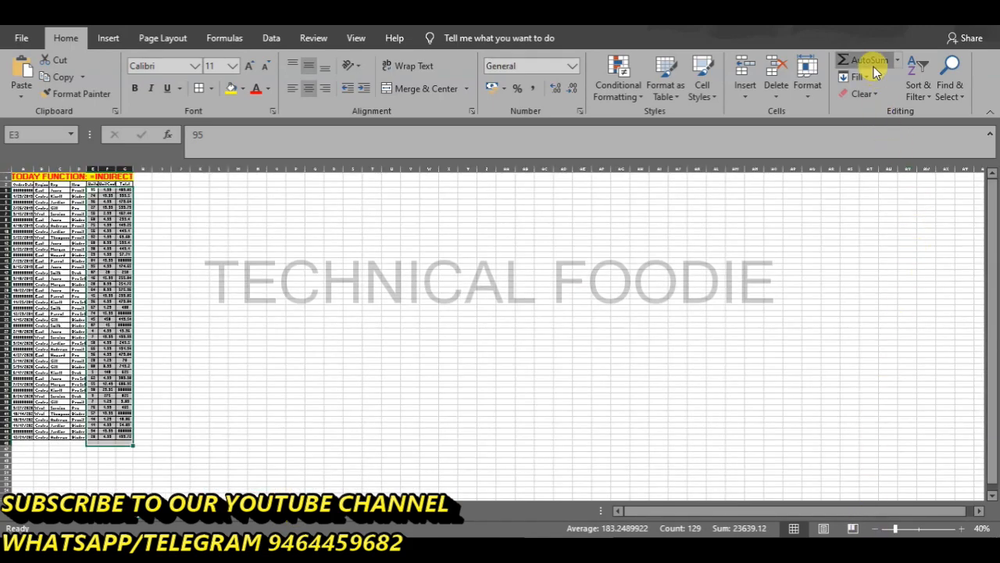
pyautogui.click(874, 67)
# Return the zoom to 100% and autofit the widths of columns A to G
pyautogui.click(916, 528)
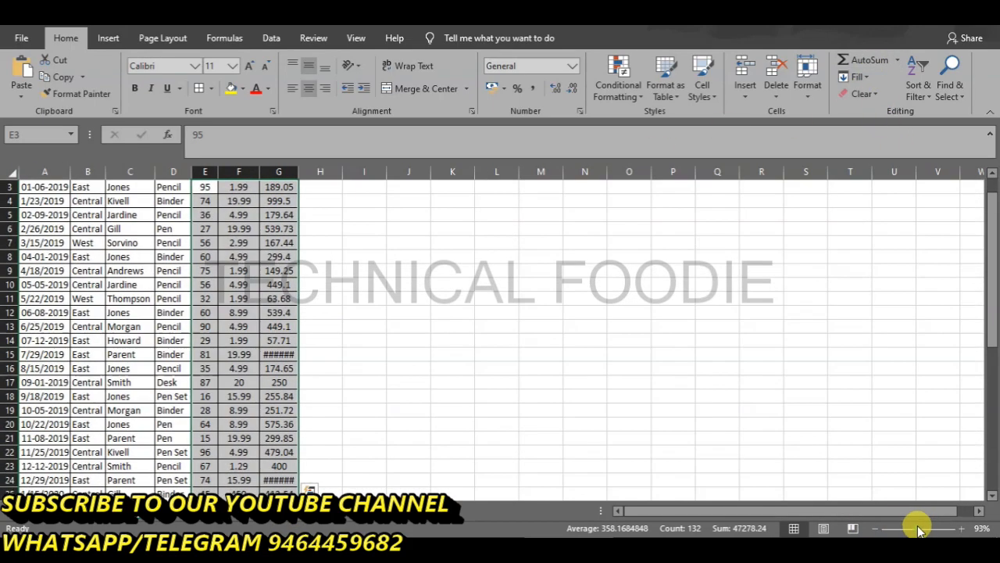
pyautogui.click(920, 529)
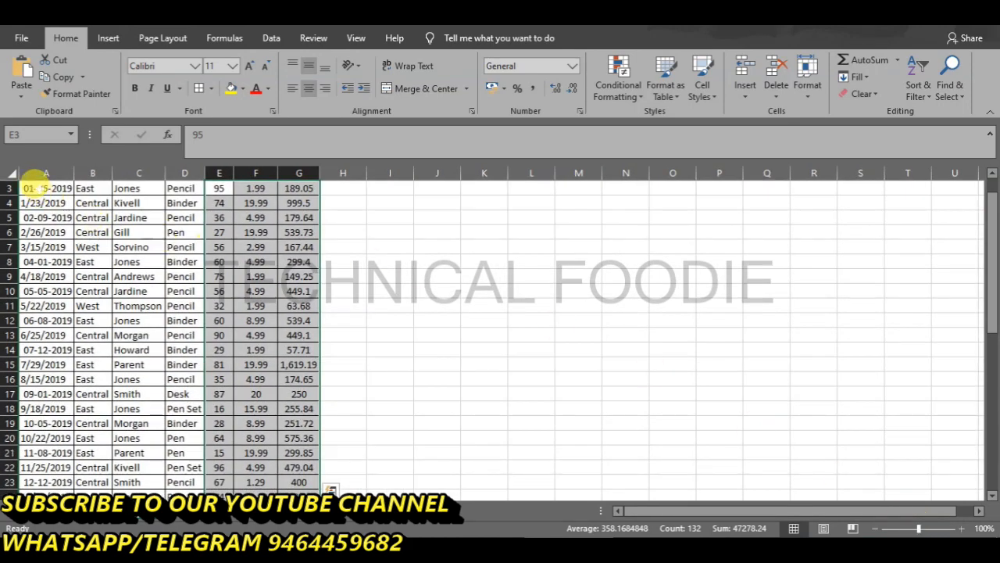
pyautogui.moveTo(45, 172); pyautogui.dragTo(298, 172)
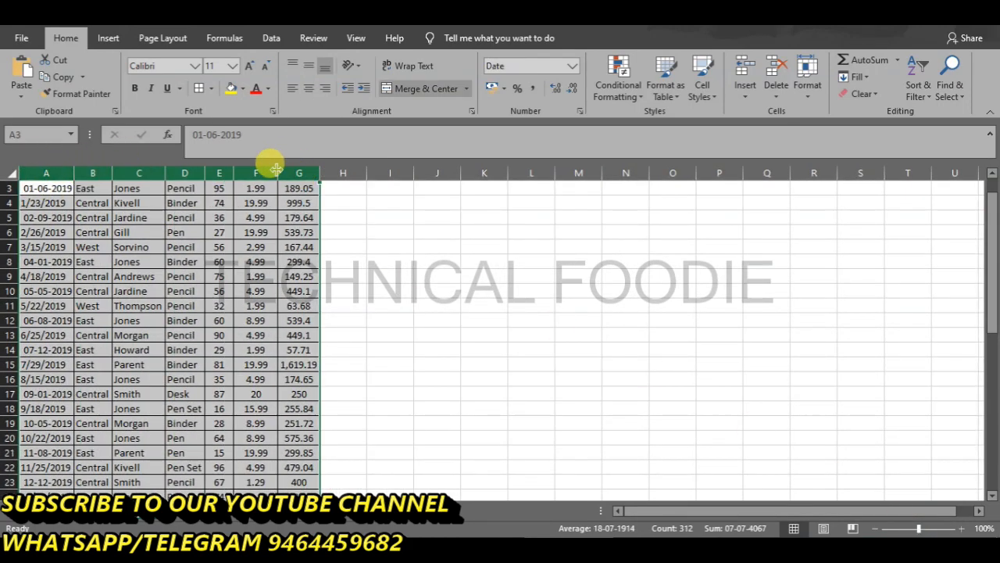
pyautogui.doubleClick(278, 172)
# Compare the row 46 totals of Units, UnitCost and Total on the two order sheets
pyautogui.scroll(-10, 257, 336)
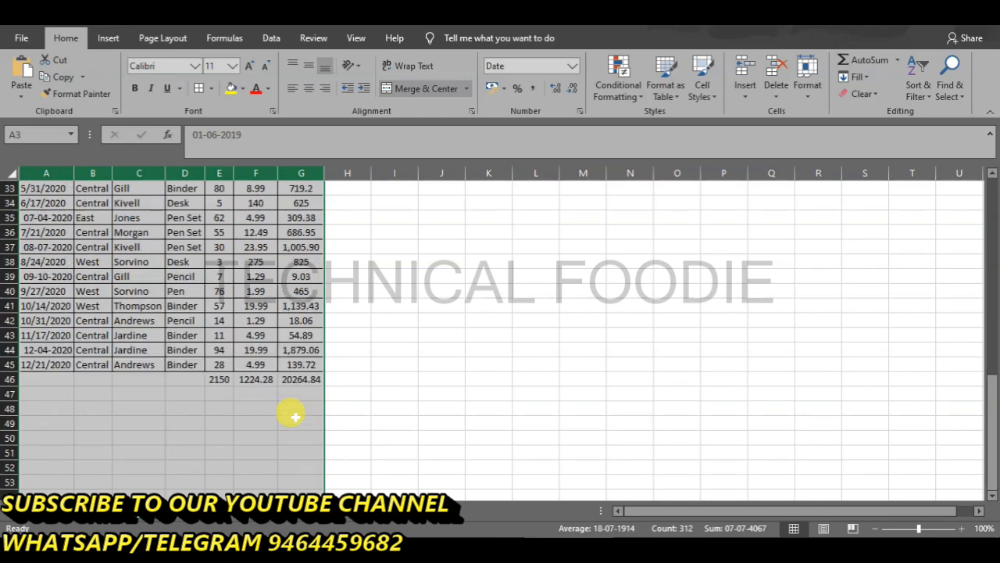
pyautogui.moveTo(219, 379); pyautogui.dragTo(312, 378)
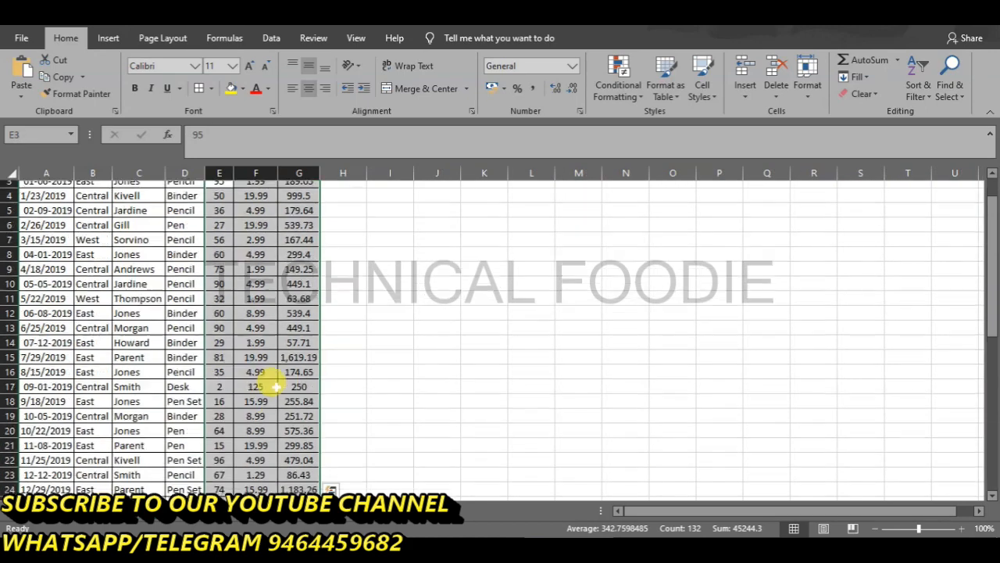
pyautogui.scroll(-8, 330, 375)
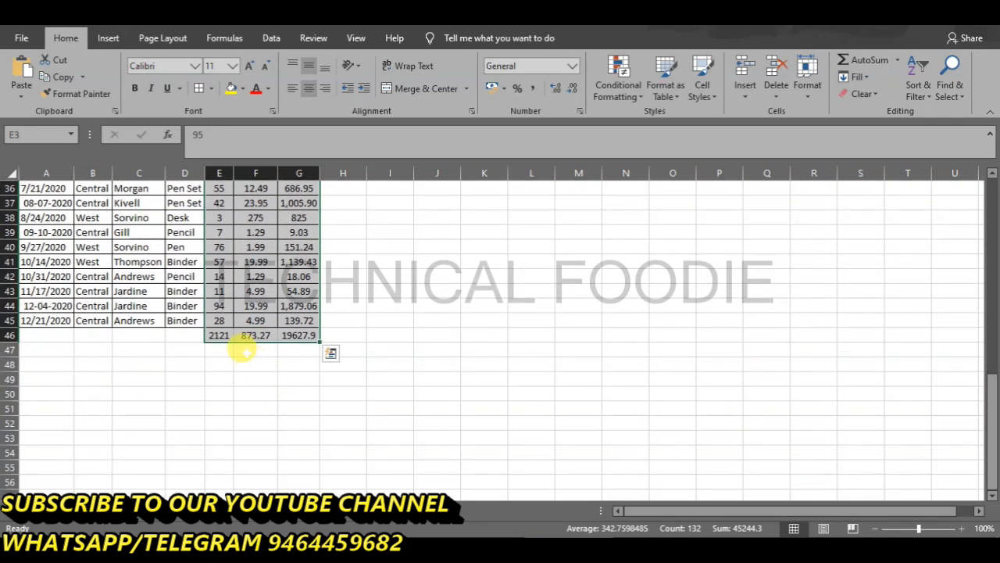
pyautogui.click(213, 349)
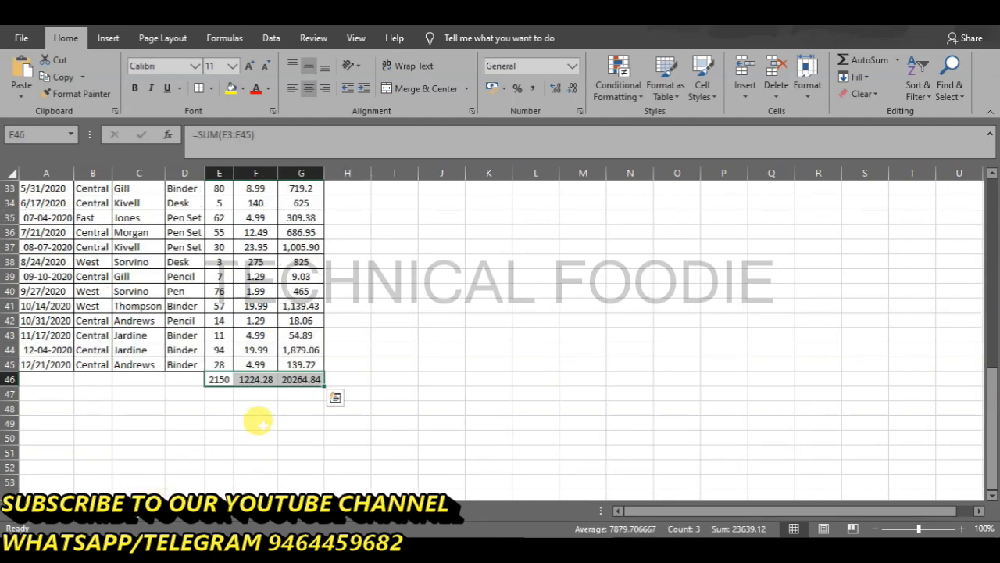
# Enter the sheet names Sheet1 in cell I3 and Sheet2 in cell I4 of the edited sheet
pyautogui.scroll(11, 269, 410)
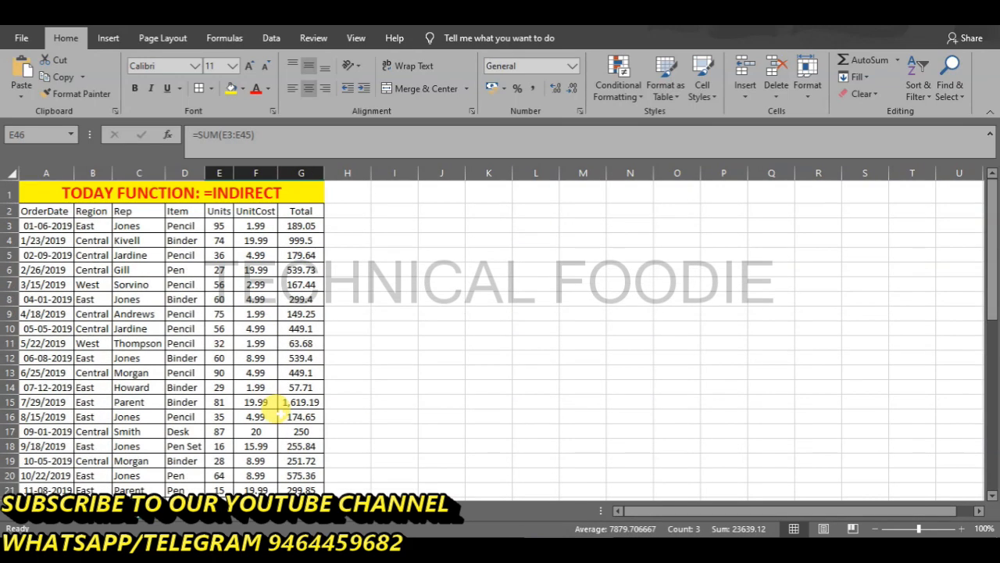
pyautogui.click(398, 225)
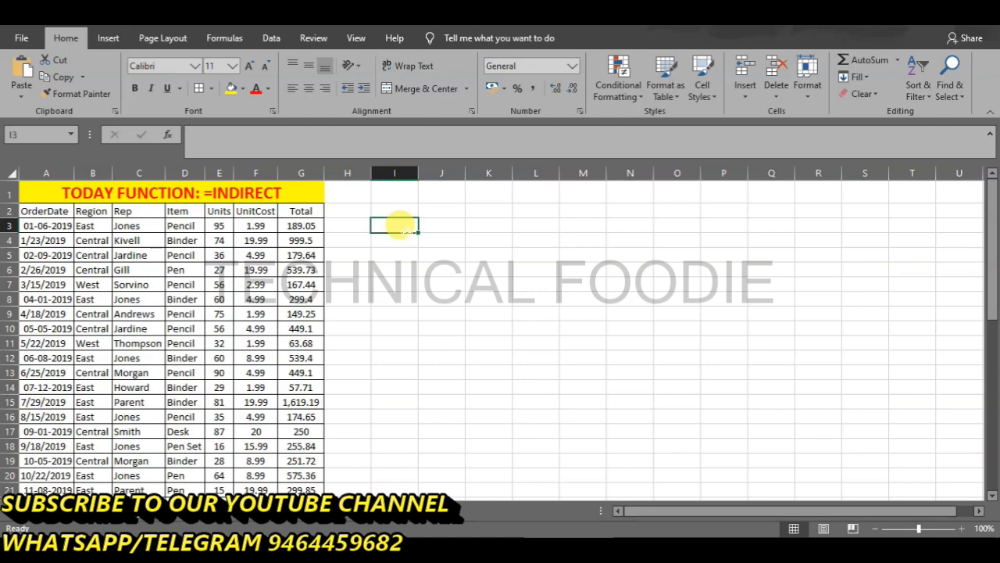
pyautogui.write('=')
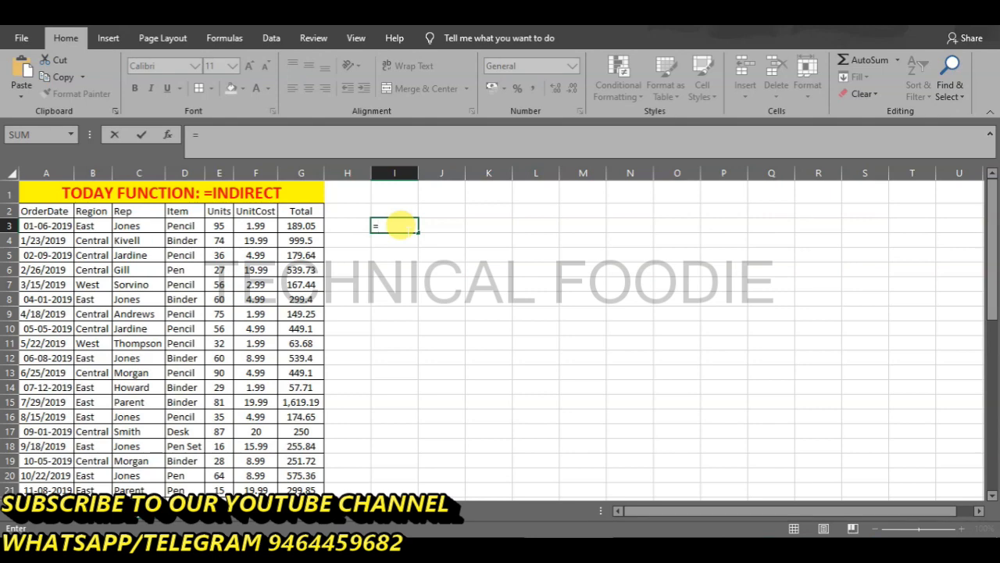
pyautogui.press('Escape')
pyautogui.write('Sheet')
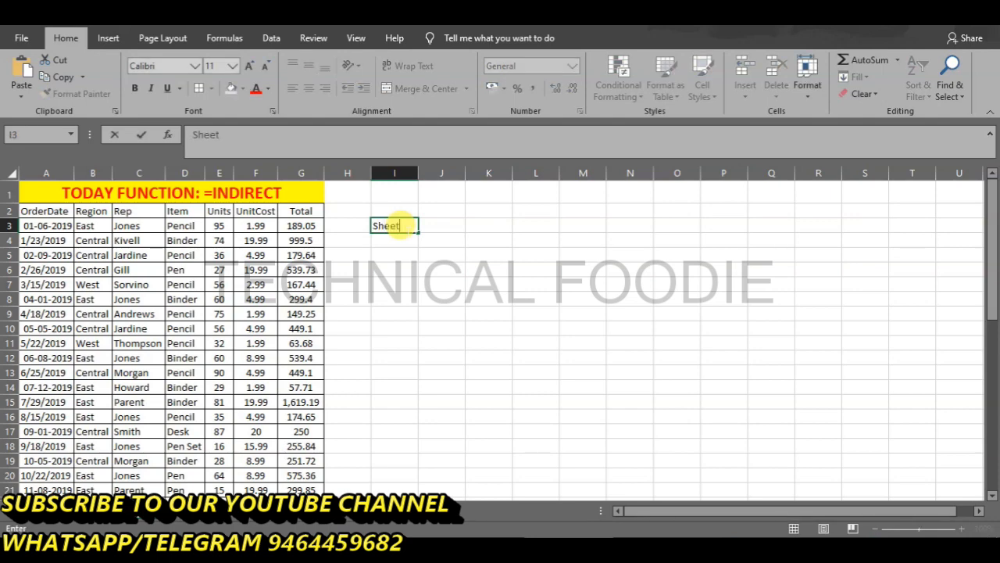
pyautogui.write('2')
pyautogui.press('BackSpace')
pyautogui.write('1')
pyautogui.press('Return')
pyautogui.write('Sheet')
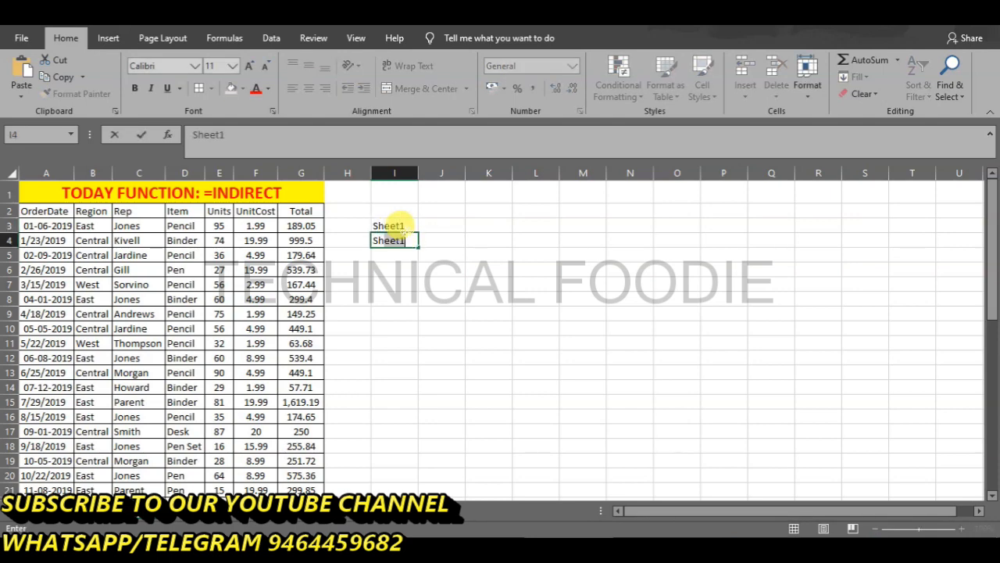
pyautogui.press('Return')
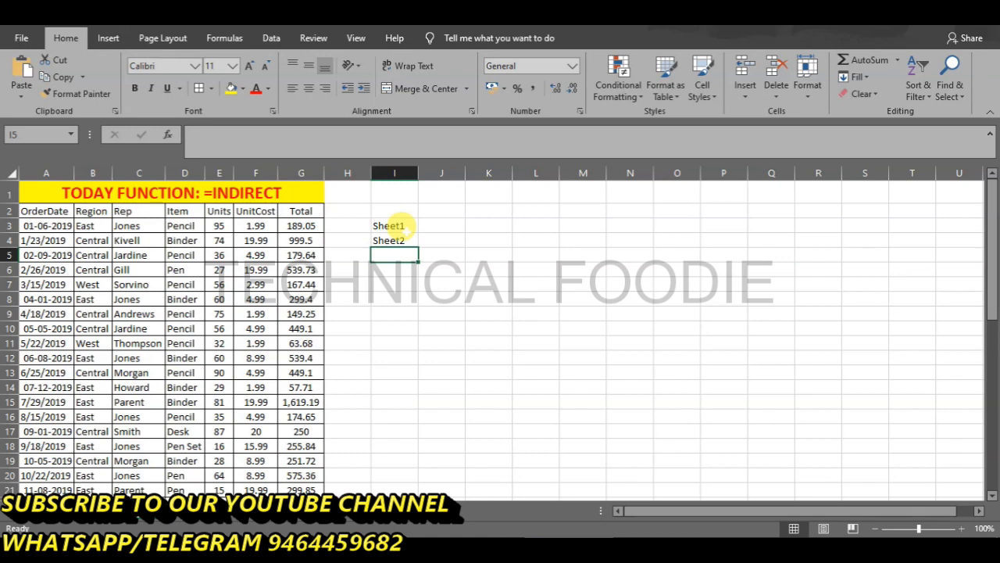
pyautogui.press('Right')
pyautogui.press('Up')
pyautogui.press('Up')
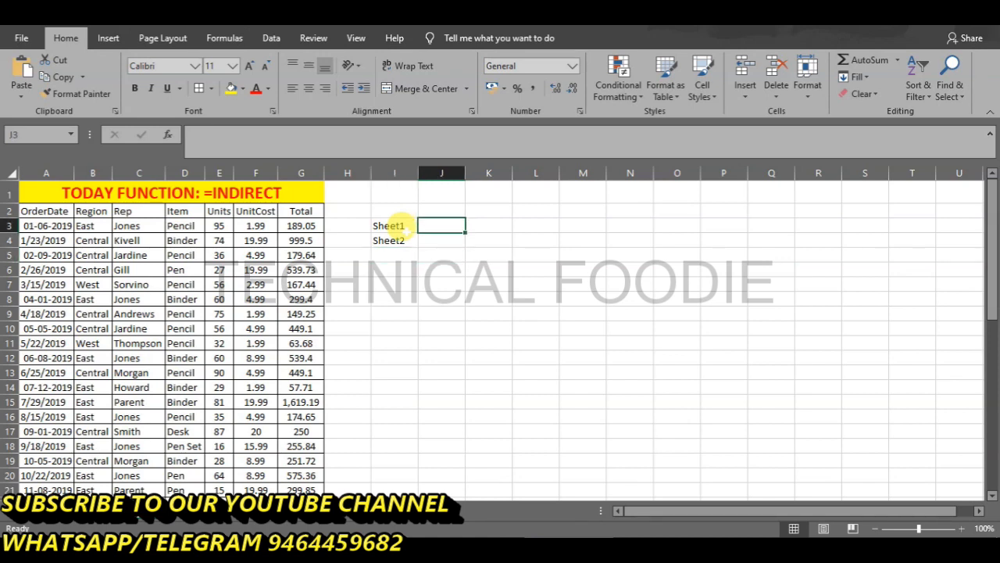
pyautogui.press('Left')
pyautogui.press('Left')
pyautogui.press('Left')
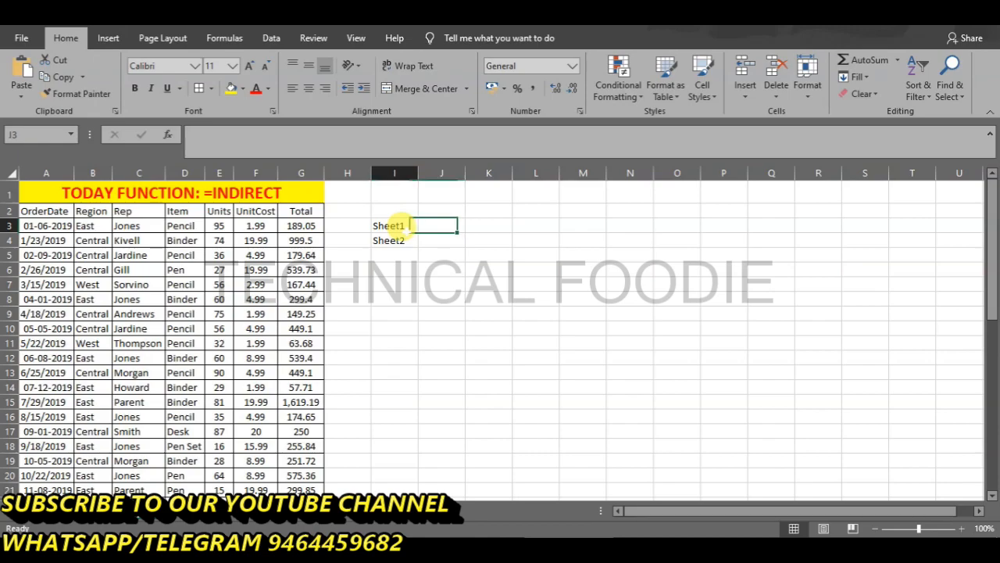
pyautogui.hotkey('ctrl', 'Down')
pyautogui.press('Down')
pyautogui.press('Up')
pyautogui.press('Up')
pyautogui.hotkey('ctrl', 'Up')
pyautogui.hotkey('ctrl', 'Up')
pyautogui.press('Down')
pyautogui.press('Down')
pyautogui.press('Right')
pyautogui.press('Right')
pyautogui.press('Right')
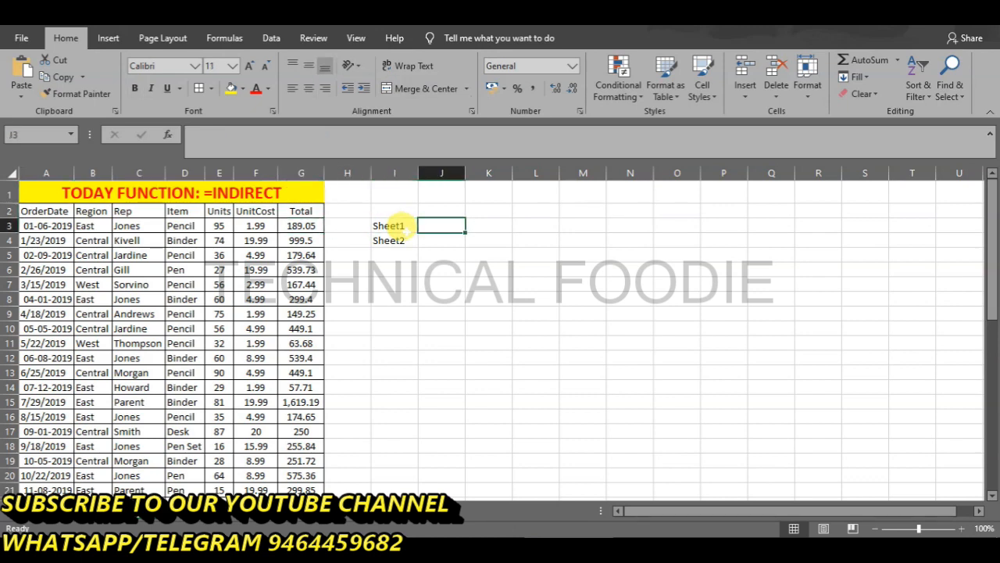
pyautogui.press('Down')
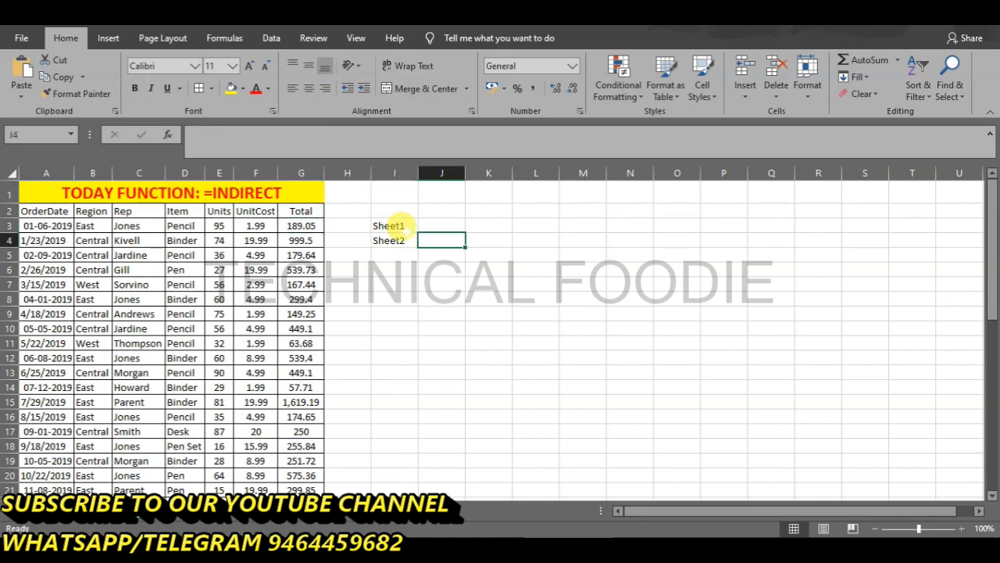
# Copy the Units, UnitCost and Total headings from E2:G2 to J2:L2
pyautogui.press('Up')
pyautogui.press('Left')
pyautogui.press('Left')
pyautogui.press('Up')
pyautogui.press('Left')
pyautogui.press('Left')
pyautogui.press('Left')
pyautogui.hotkey('shift', 'Right')
pyautogui.hotkey('shift', 'Right')
pyautogui.hotkey('ctrl', 'c')
pyautogui.press('Right')
pyautogui.press('Right')
pyautogui.press('Right')
pyautogui.press('Right')
pyautogui.press('Right')
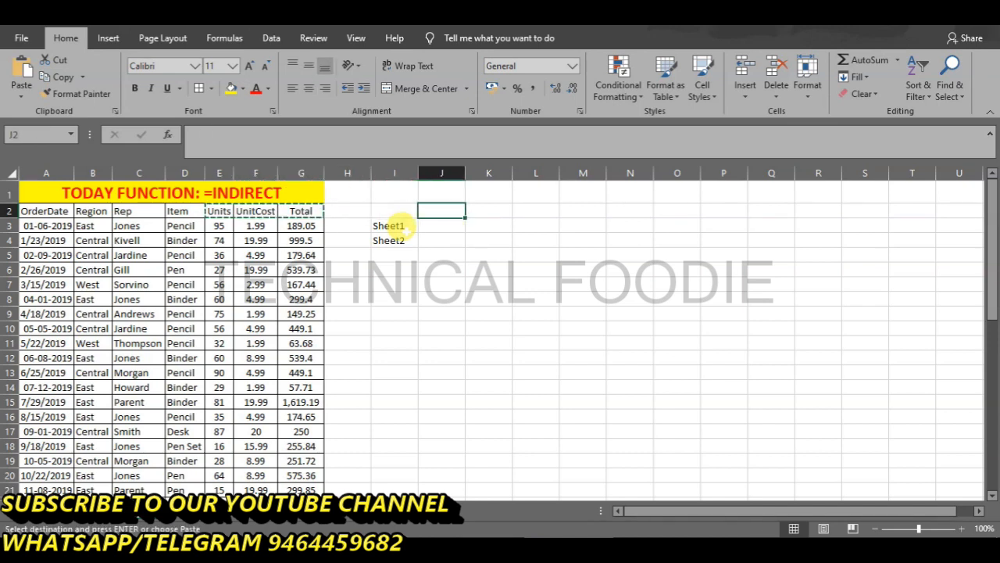
pyautogui.hotkey('ctrl', 'v')
# Link cell J3 in the Sheet1 row to the Units total with the formula =E46
pyautogui.press('Down')
pyautogui.write('=')
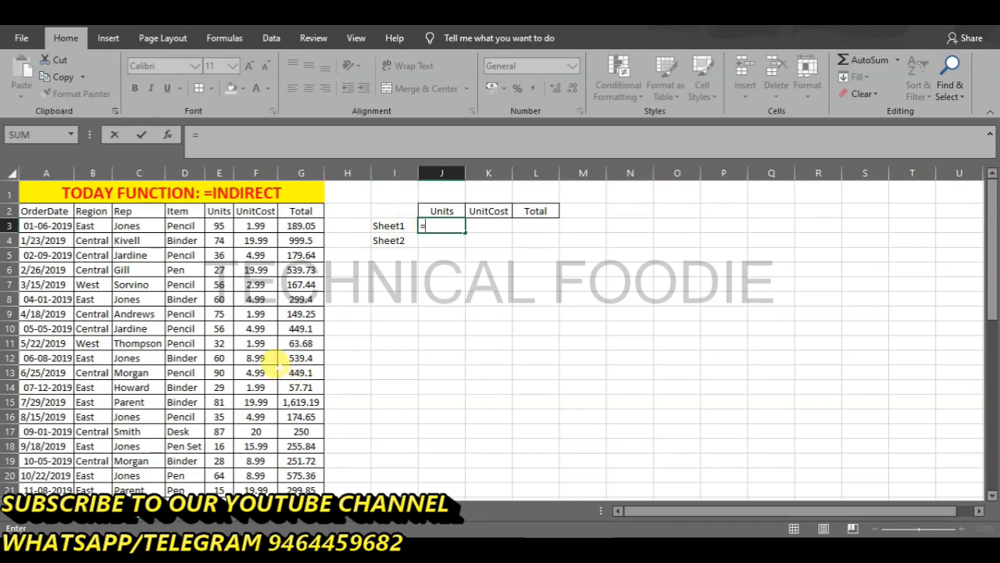
pyautogui.scroll(-10, 274, 375)
pyautogui.click(216, 408)
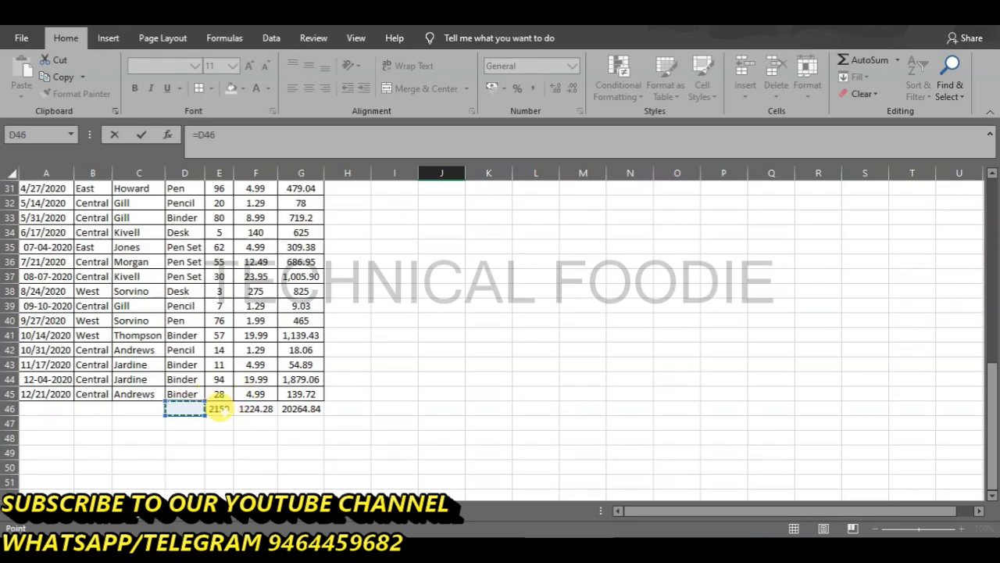
pyautogui.press('Return')
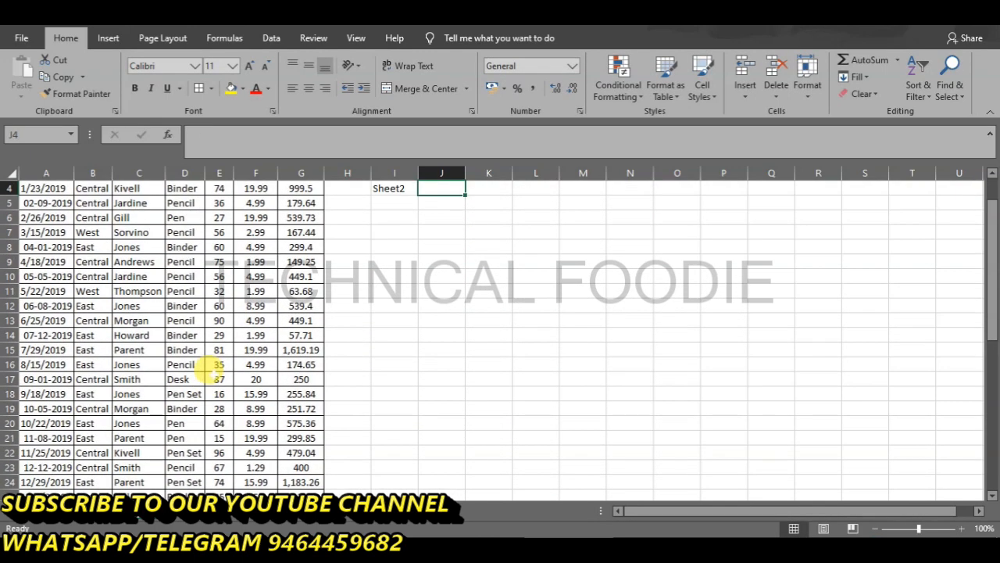
# Copy the J3 link formula across the Sheet1 row to K3:L3
pyautogui.press('Up')
pyautogui.hotkey('ctrl', 'c')
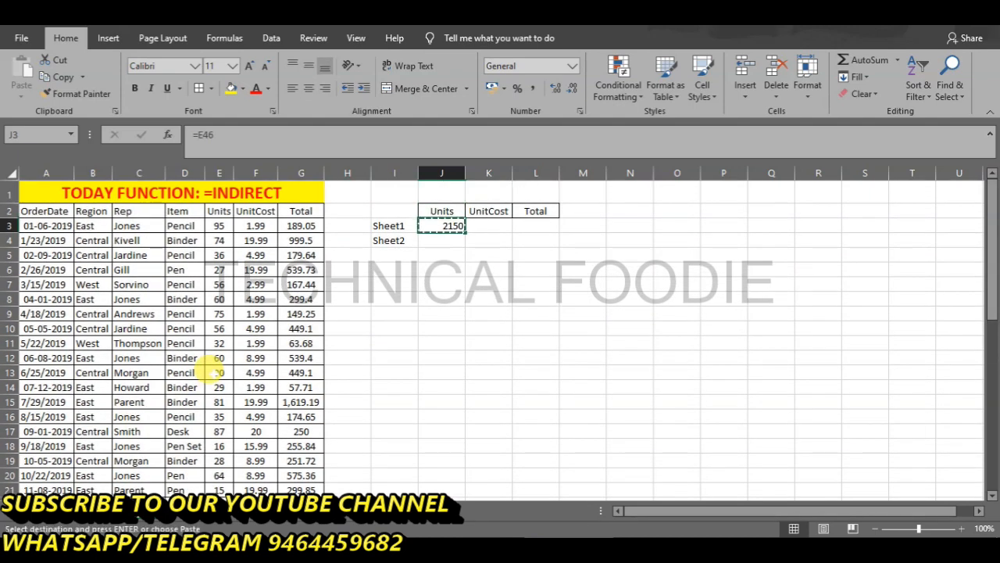
pyautogui.hotkey('shift', 'Right')
pyautogui.hotkey('shift', 'Right')
pyautogui.hotkey('ctrl', 'v')
pyautogui.press('Left')
# Link cell J4 to the other order sheet's Units total with the formula ='Sheet 2'!E46
pyautogui.press('Down')
pyautogui.press('Right')
pyautogui.write('=')
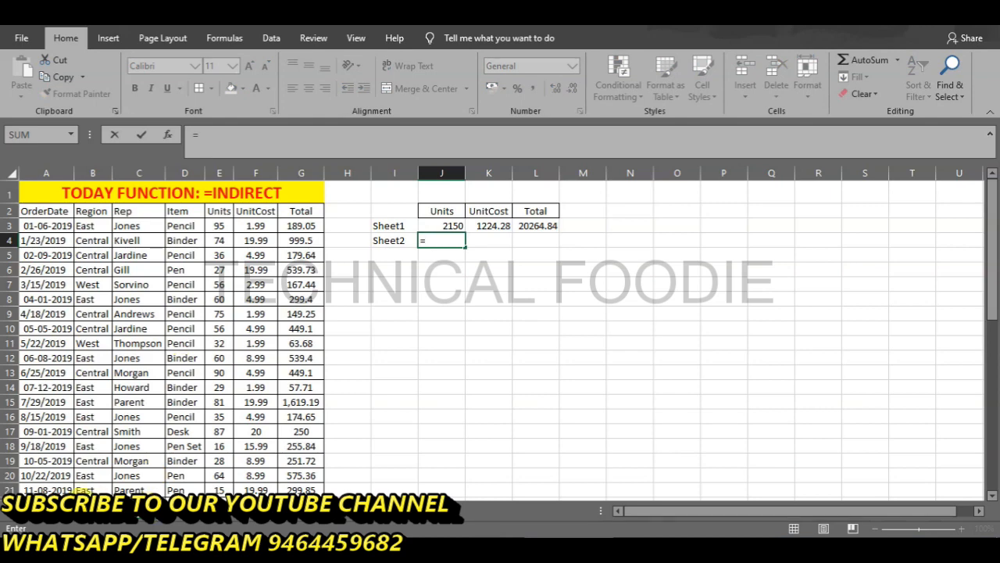
pyautogui.click(97, 509)
pyautogui.click(219, 334)
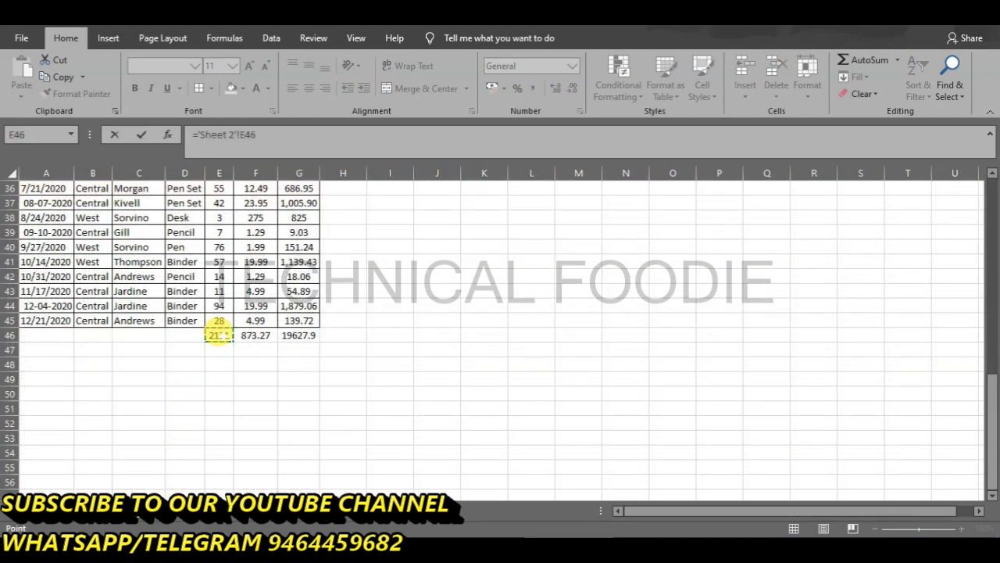
pyautogui.press('Return')
# Fill the J4 link formula right across the Sheet2 row to L4
pyautogui.press('Up')
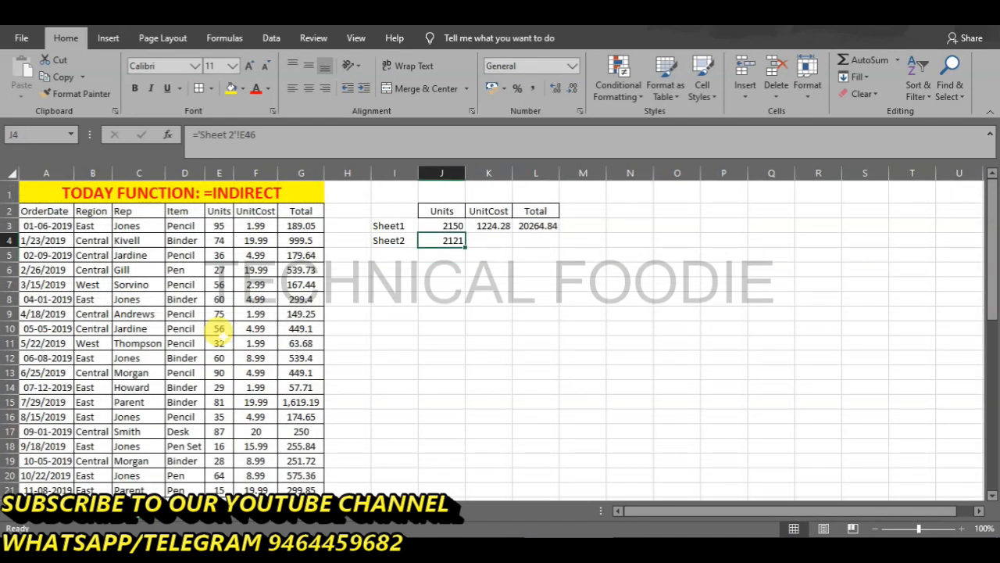
pyautogui.hotkey('shift', 'Right')
pyautogui.hotkey('shift', 'Right')
pyautogui.hotkey('shift', 'Right')
pyautogui.hotkey('shift', 'Left')
pyautogui.hotkey('ctrl', 'r')
# Examine the link formulas behind the Sheet1 and Sheet2 totals in J3:L4
pyautogui.press('Left')
pyautogui.press('Left')
pyautogui.press('Up')
pyautogui.press('Up')
pyautogui.press('Right')
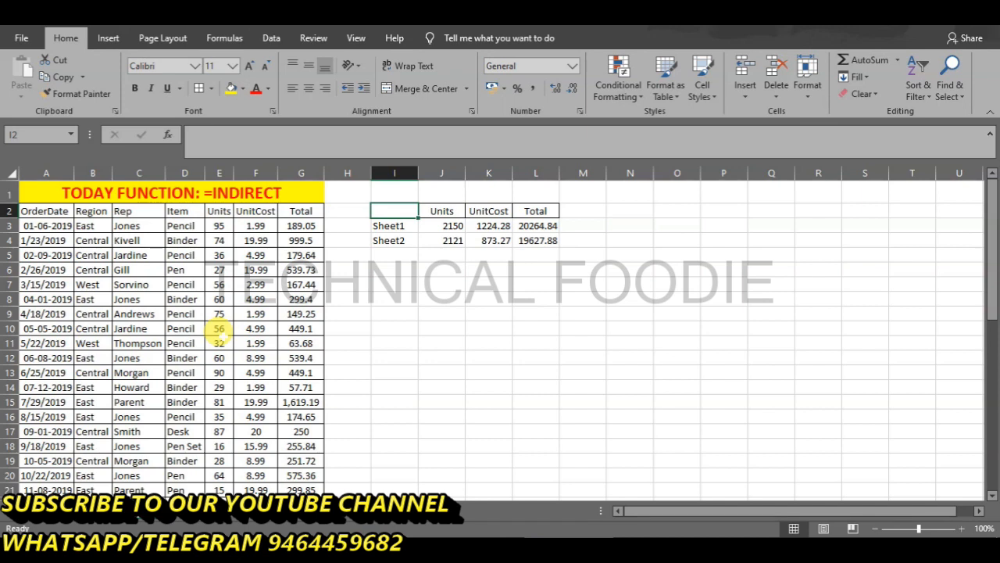
pyautogui.press('Down')
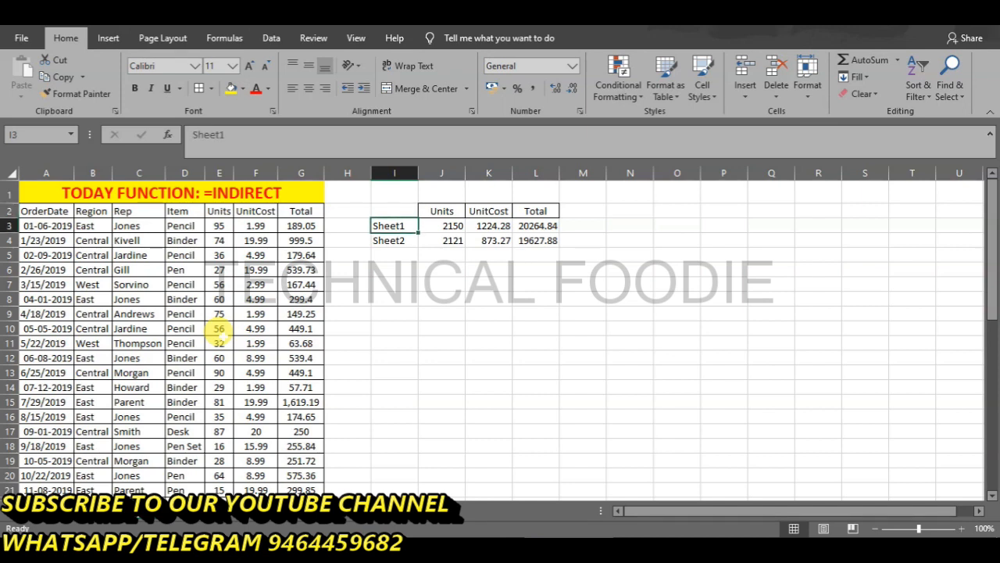
pyautogui.press('Right')
pyautogui.press('Right')
pyautogui.press('Right')
pyautogui.press('Left')
pyautogui.press('Left')
pyautogui.press('Right')
pyautogui.press('Right')
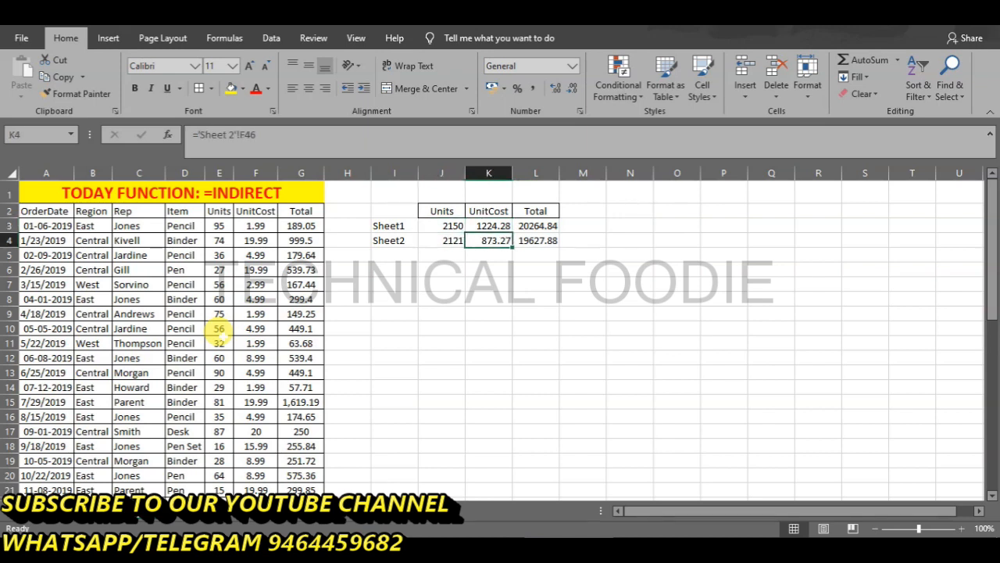
pyautogui.press('Down')
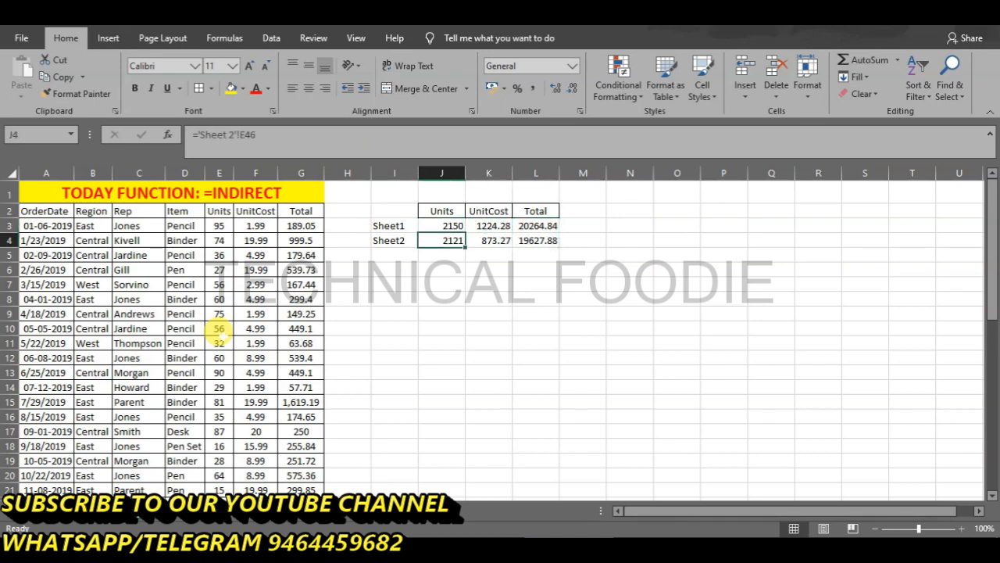
pyautogui.press('Right')
pyautogui.press('Right')
pyautogui.press('Up')
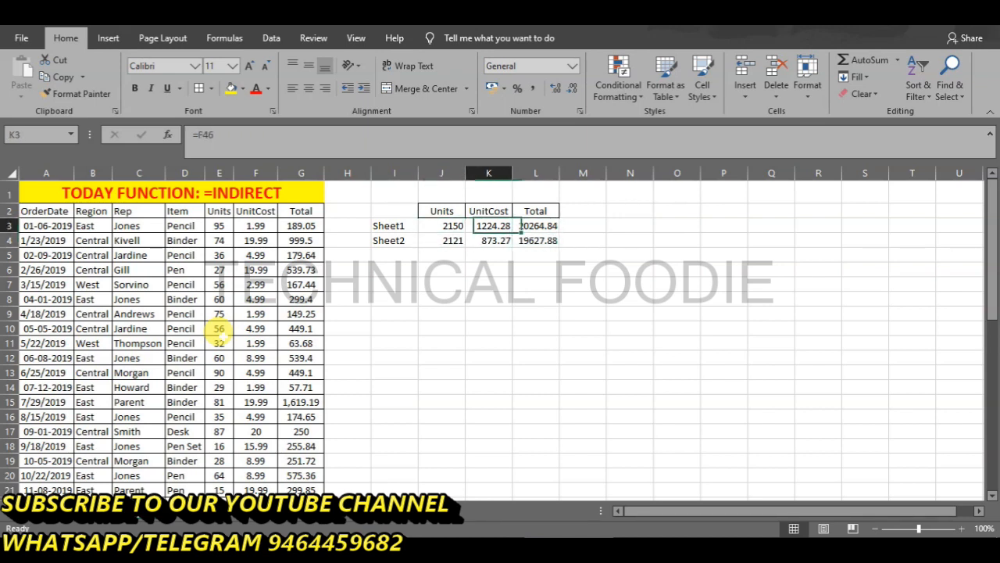
pyautogui.press('Left')
pyautogui.press('Left')
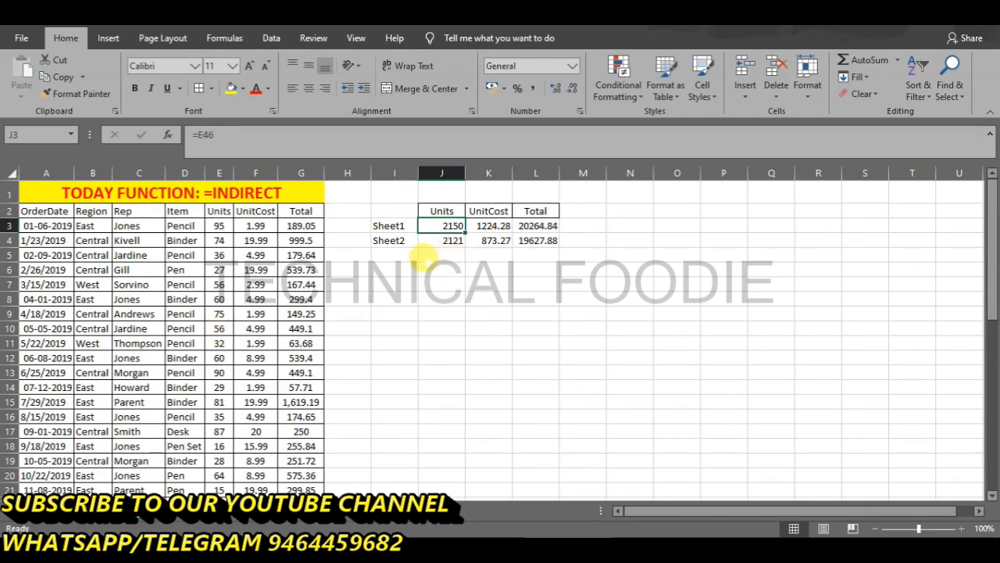
pyautogui.press('Down')
pyautogui.press('Down')
pyautogui.press('Down')
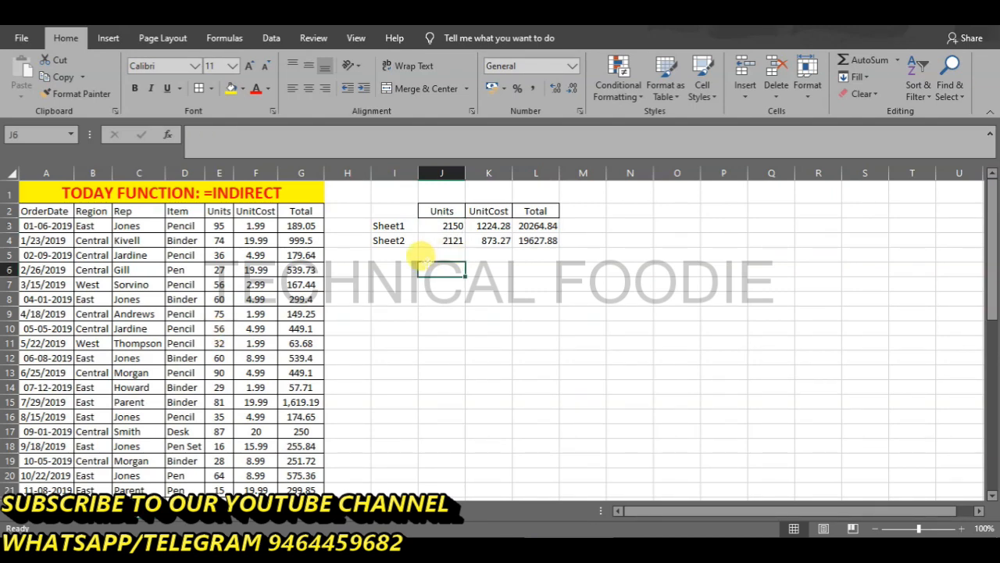
# Copy the sheet names Sheet1 and Sheet2 from I3:I4 to I6:I7
pyautogui.press('Left')
pyautogui.press('Up')
pyautogui.press('Up')
pyautogui.press('Up')
pyautogui.press('Up')
pyautogui.press('Right')
pyautogui.press('Down')
pyautogui.press('Left')
pyautogui.hotkey('shift', 'Down')
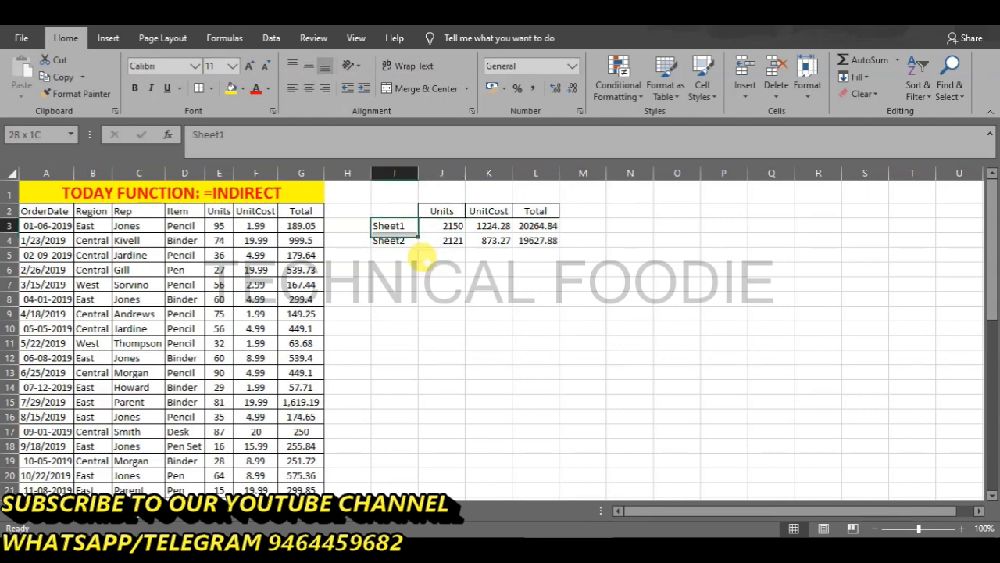
pyautogui.hotkey('ctrl', 'c')
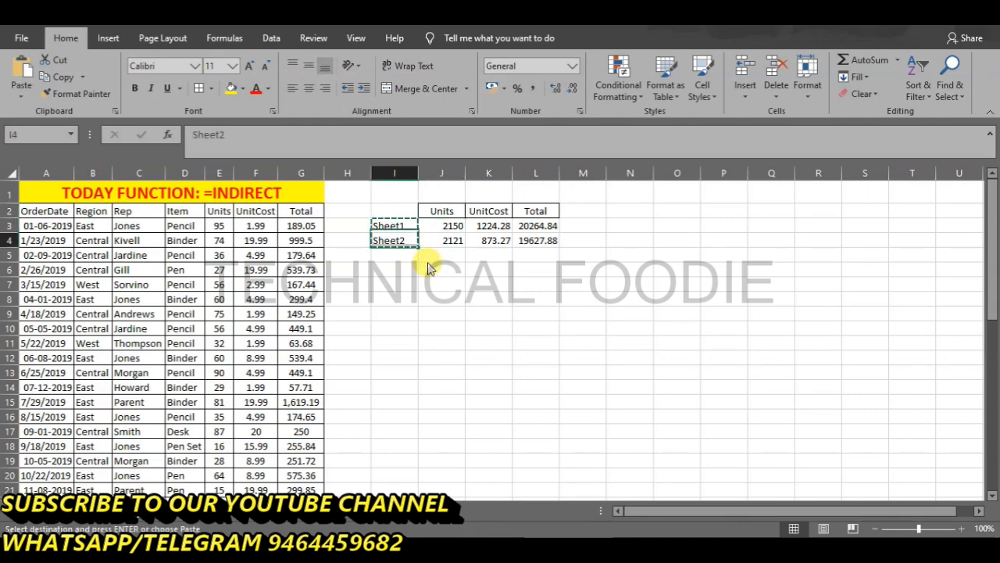
pyautogui.press('Down')
pyautogui.press('Down')
pyautogui.hotkey('ctrl', 'v')
pyautogui.press('Right')
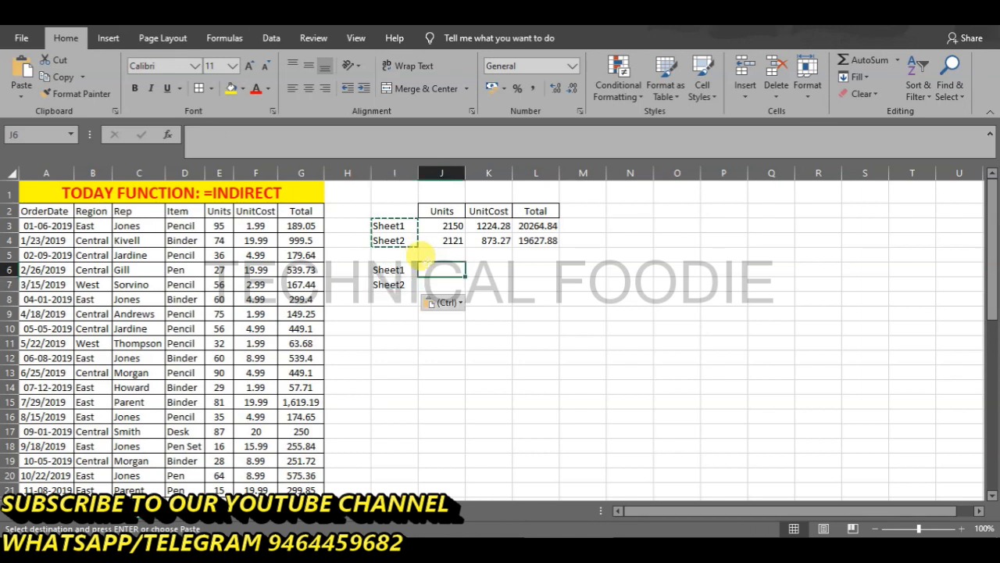
pyautogui.press('Escape')
pyautogui.press('Up')
pyautogui.press('Up')
pyautogui.press('Up')
pyautogui.press('Down')
pyautogui.press('Down')
pyautogui.press('Down')
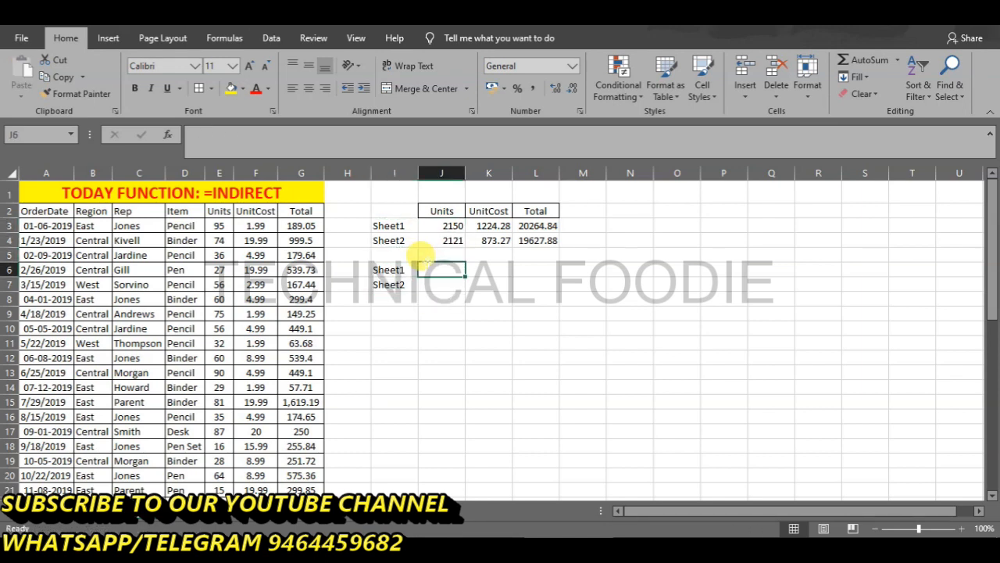
# Begin an INDIRECT formula in J6 with "E"&46 as the reference text, leaving the optional a1 argument open
pyautogui.write('=')
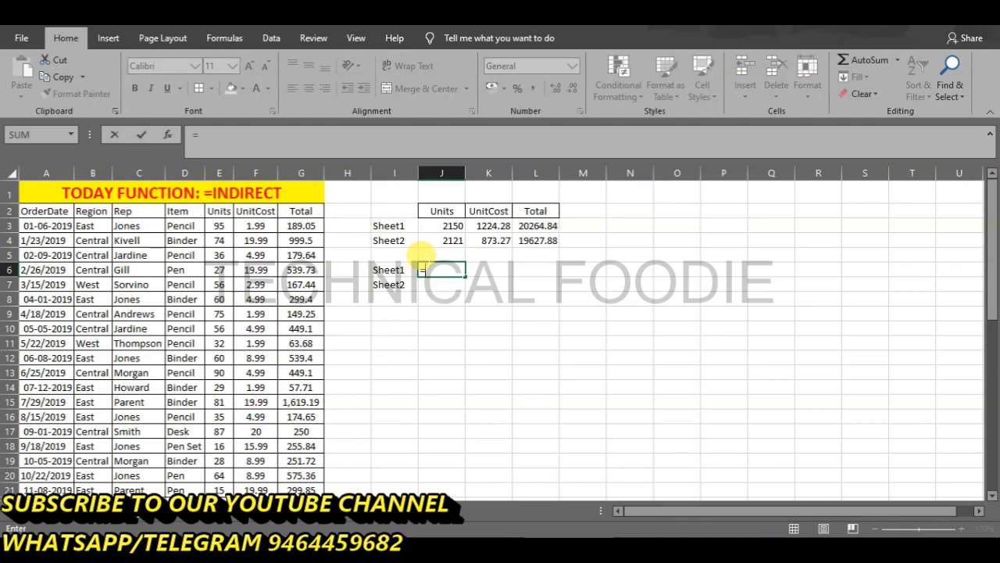
pyautogui.write('indirect')
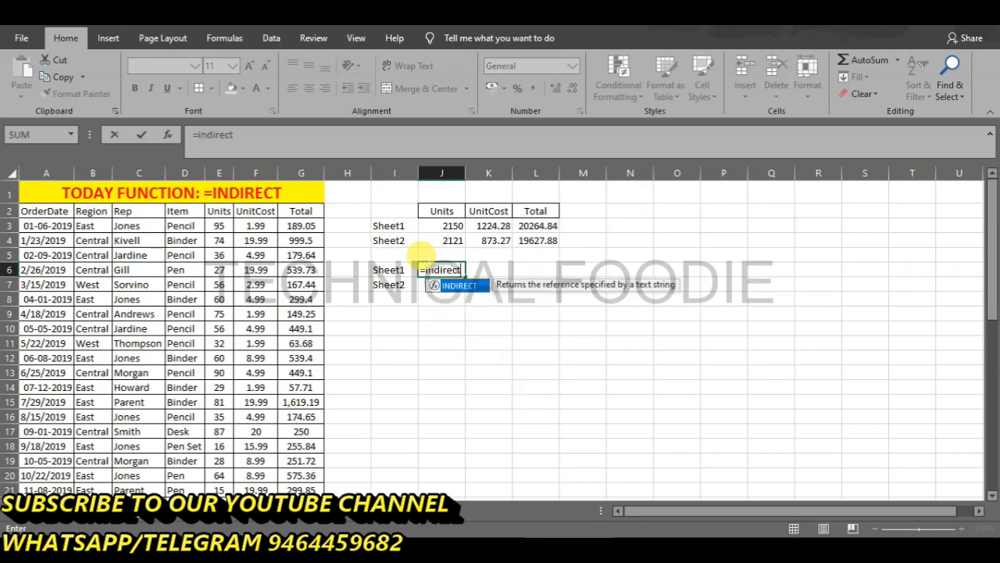
pyautogui.press('Tab')
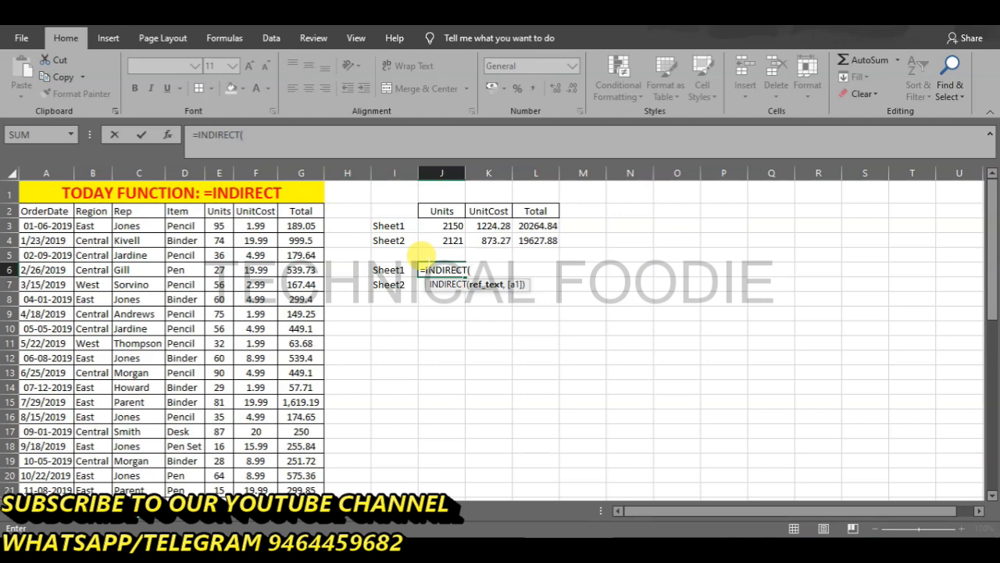
pyautogui.write('"E"')
pyautogui.write('&46')
pyautogui.write(',')
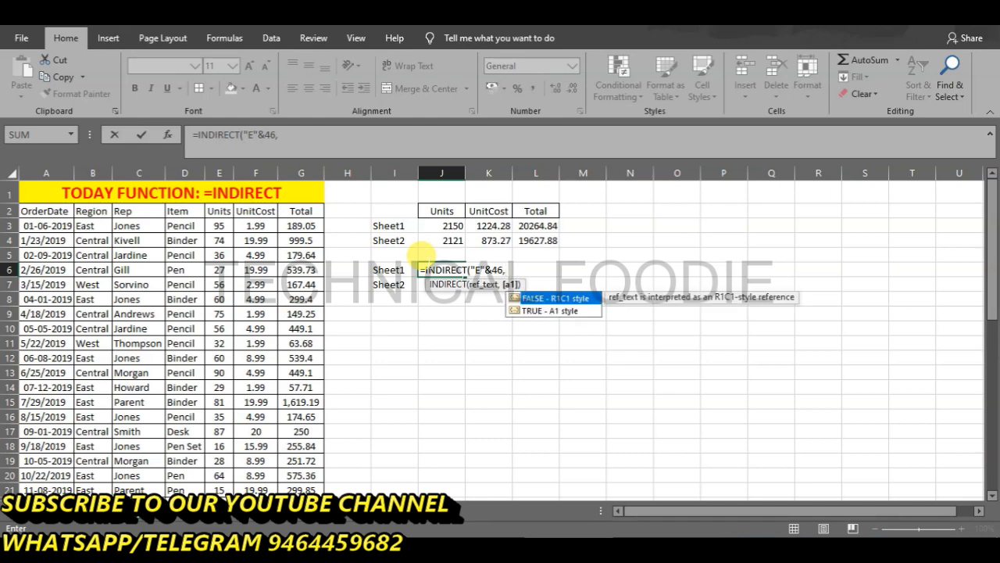
pyautogui.press('Right')
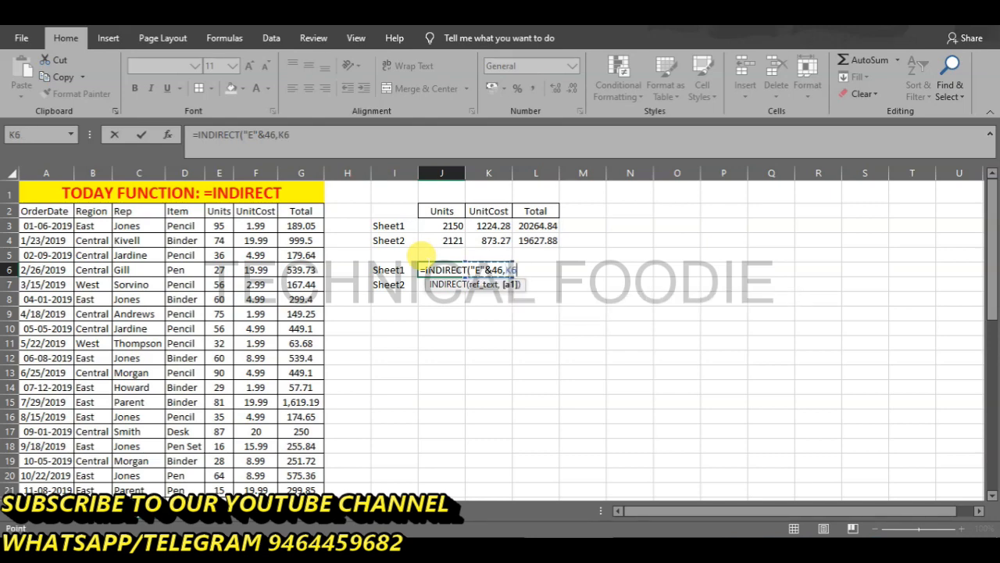
pyautogui.press('F2')
pyautogui.press('BackSpace')
pyautogui.press('BackSpace')
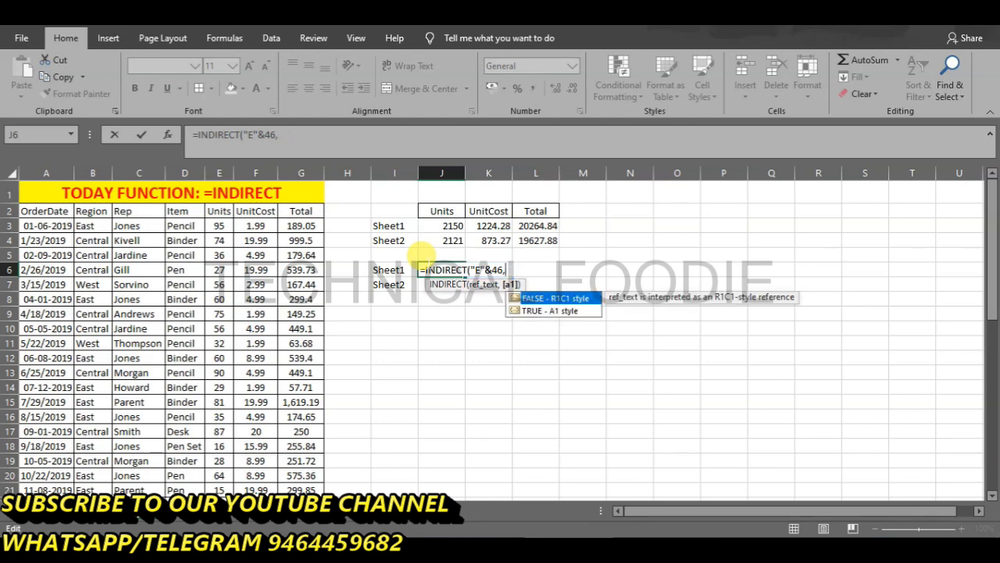